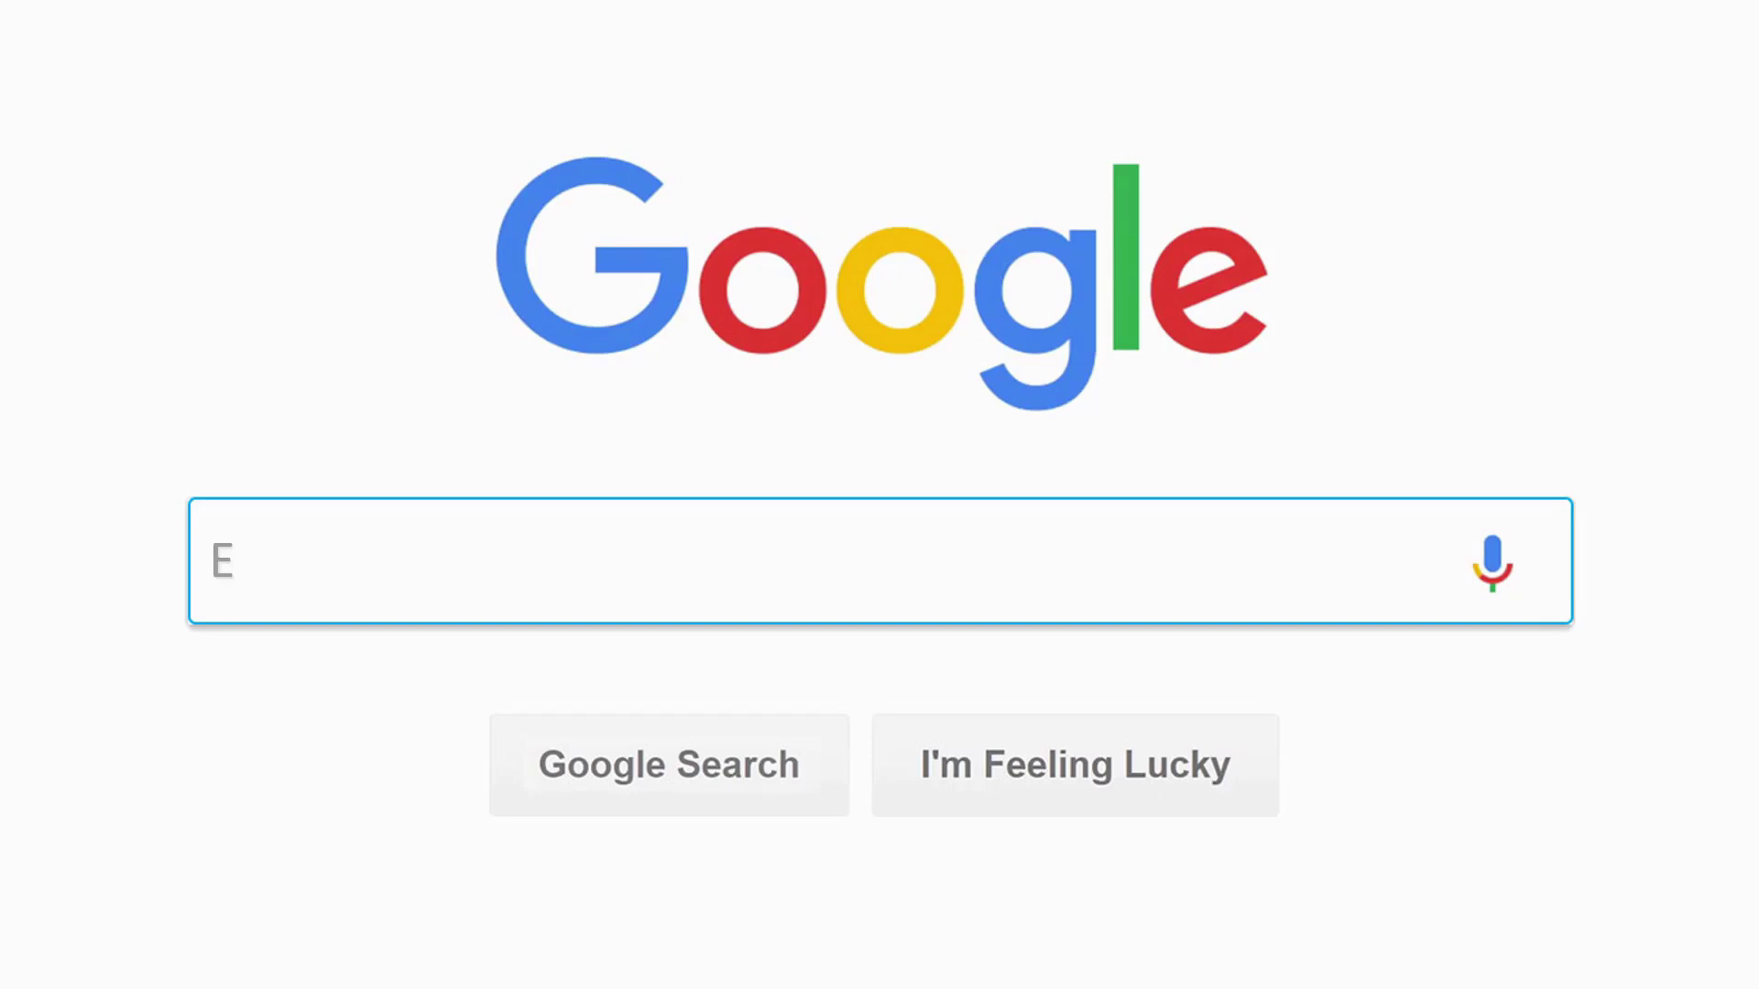
Search Google for 'Email Backup Wizard'.
{"action": "type", "text": "Wizard"}
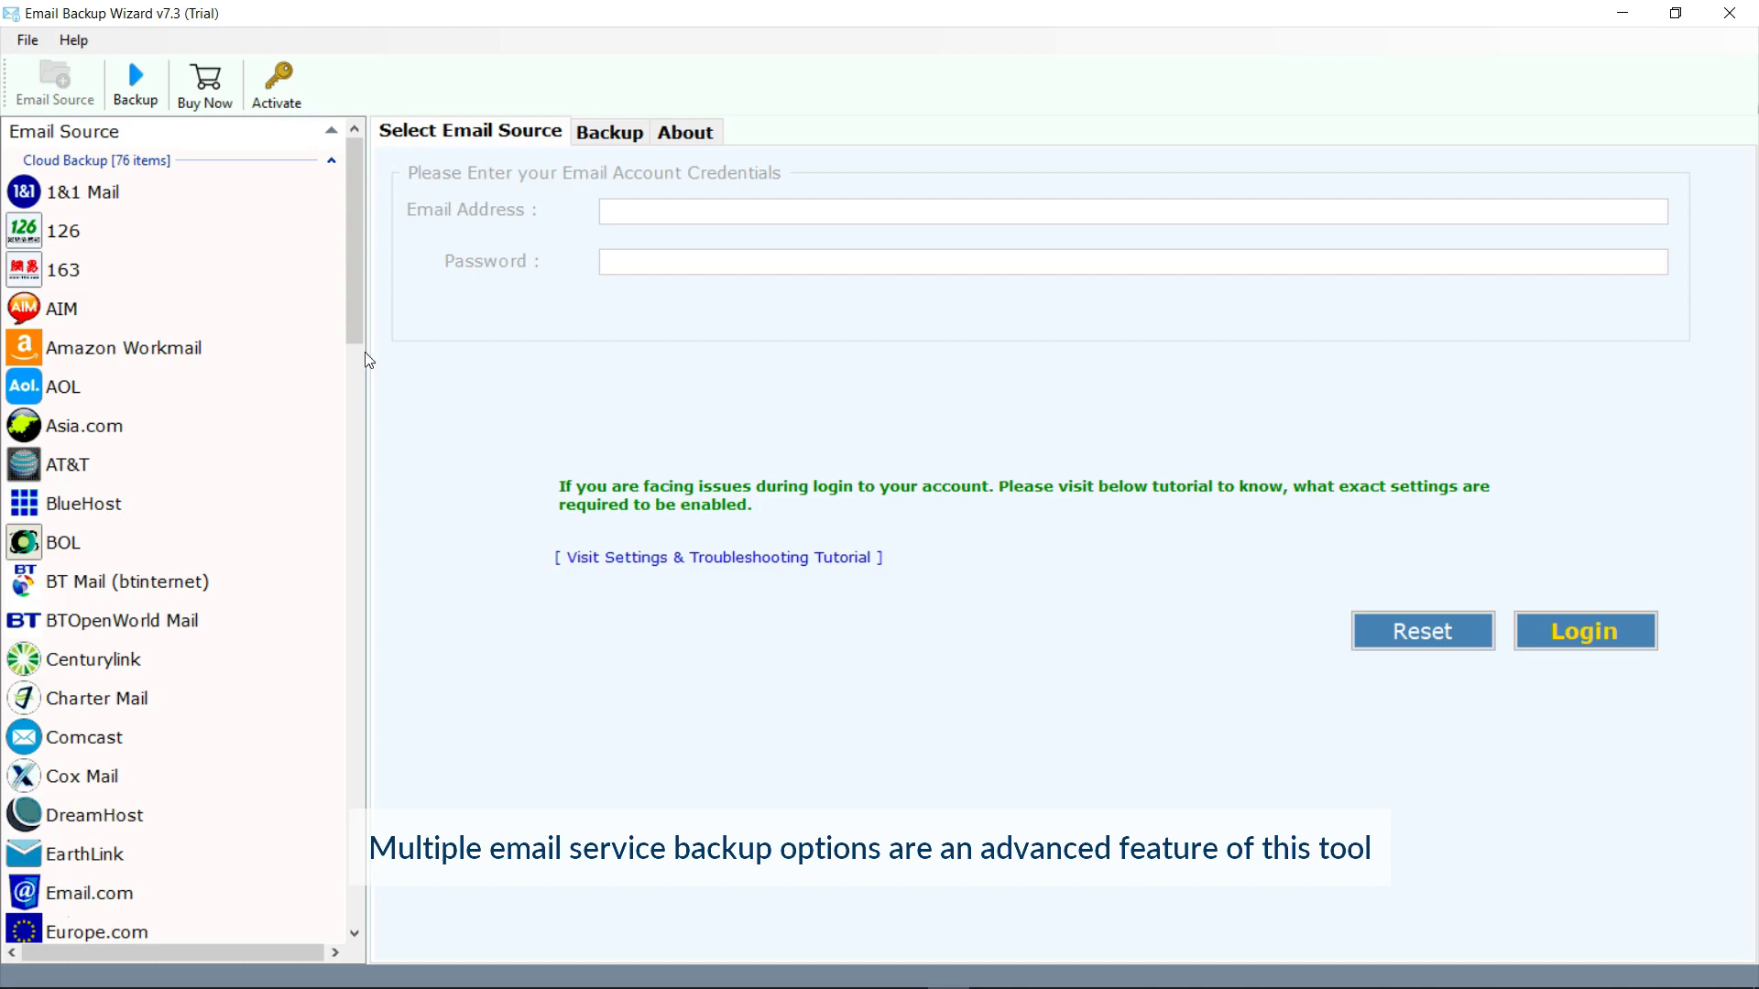
{"action": "left_click_drag", "start_coordinate": [350, 272], "coordinate": [356, 861]}
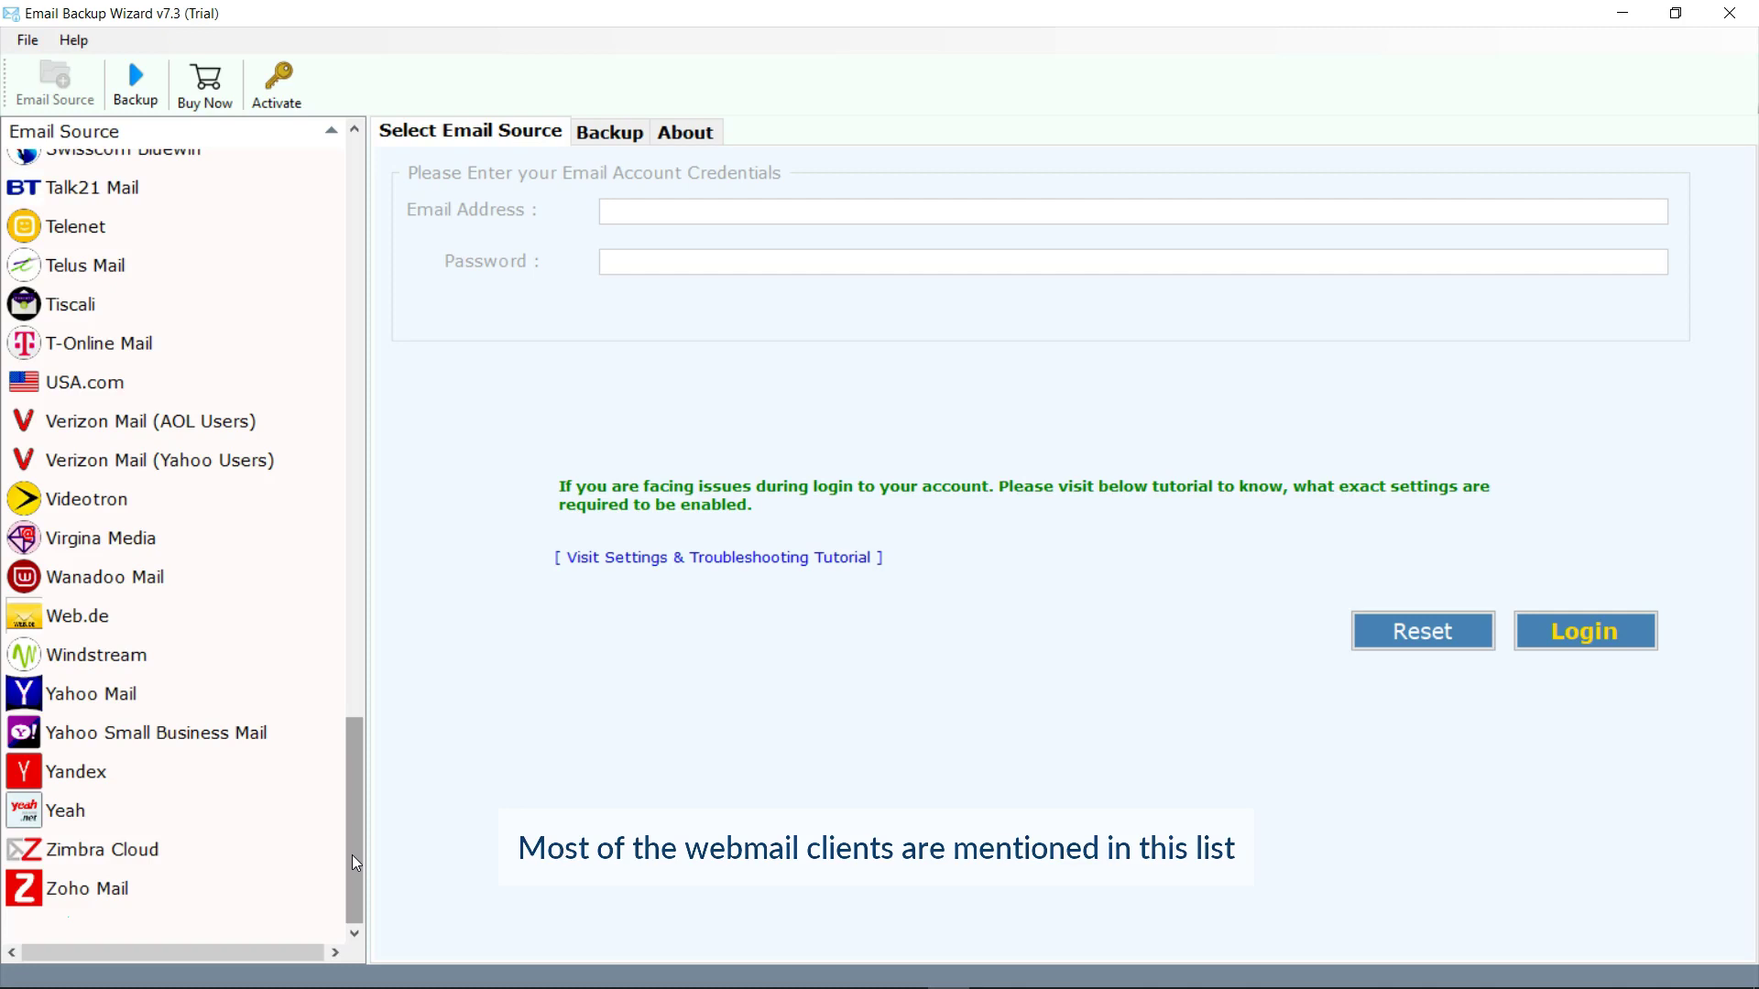
{"action": "left_click_drag", "start_coordinate": [352, 856], "coordinate": [359, 533]}
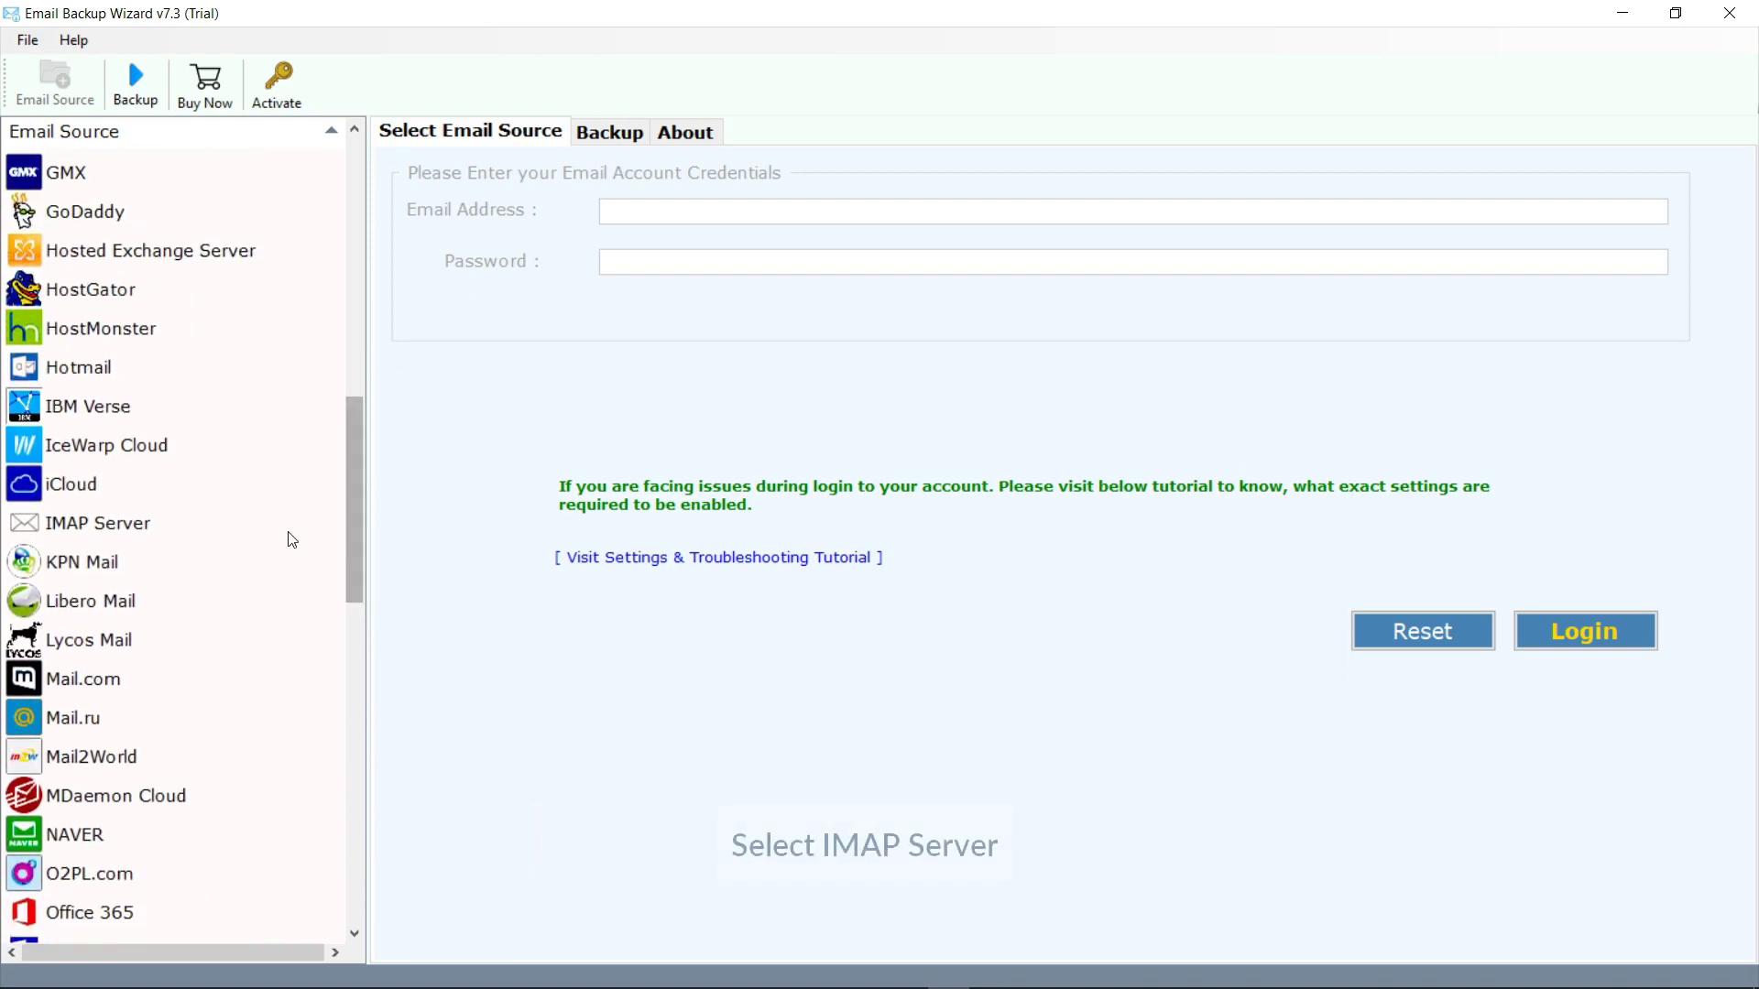
Choose IMAP Server as the source and enter the account's email address and password.
{"action": "left_click", "coordinate": [69, 527]}
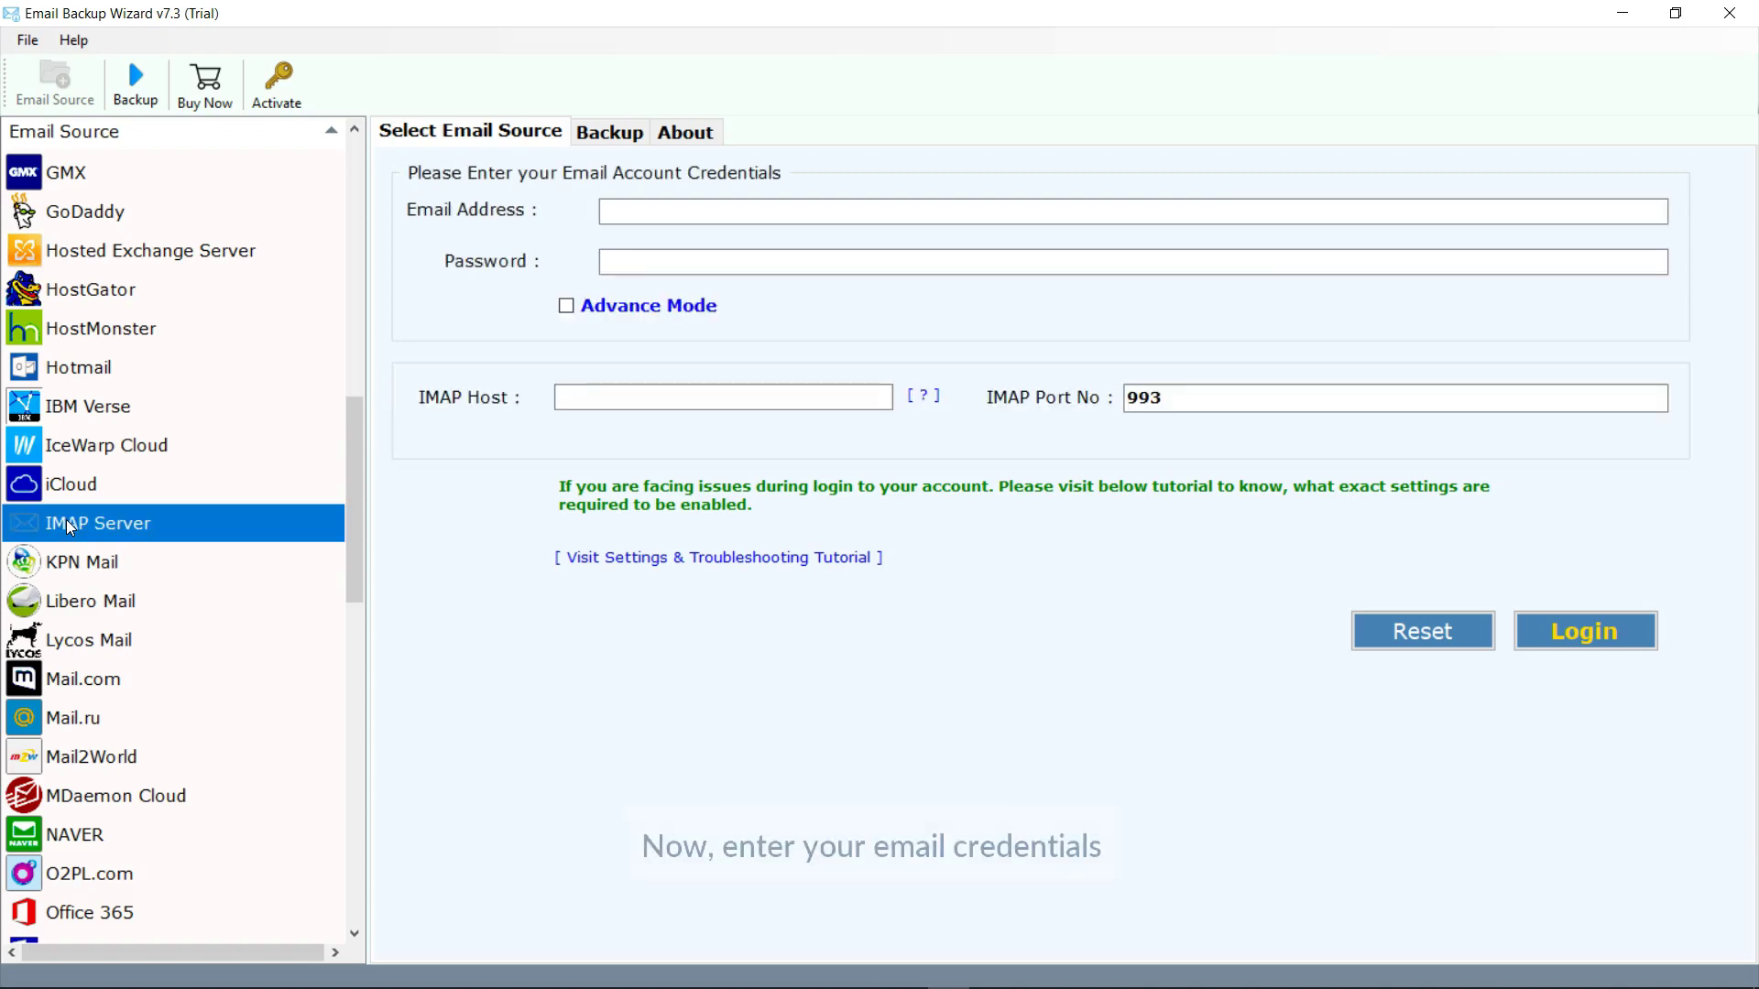
{"action": "left_click", "coordinate": [610, 211]}
{"action": "left_click", "coordinate": [627, 262]}
{"action": "type", "text": "••••••••••"}
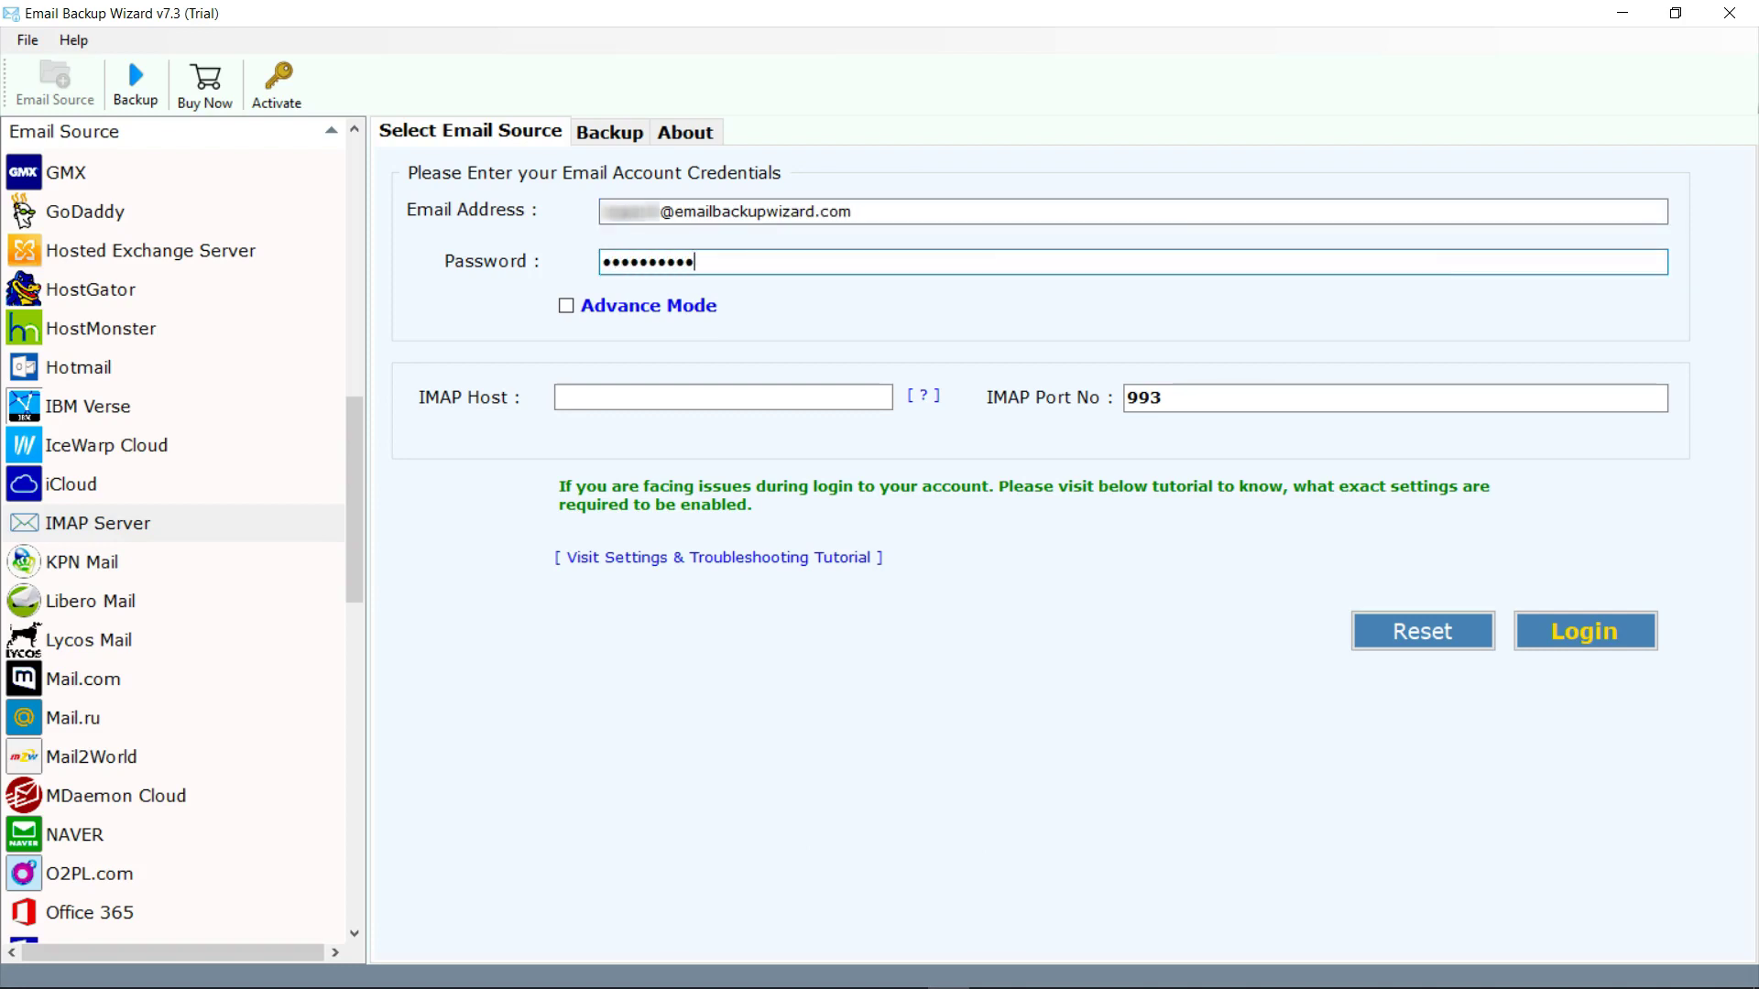
Enter IMAP host imap.emailbackupwizard.com on port 993 and log in.
{"action": "left_click", "coordinate": [566, 307]}
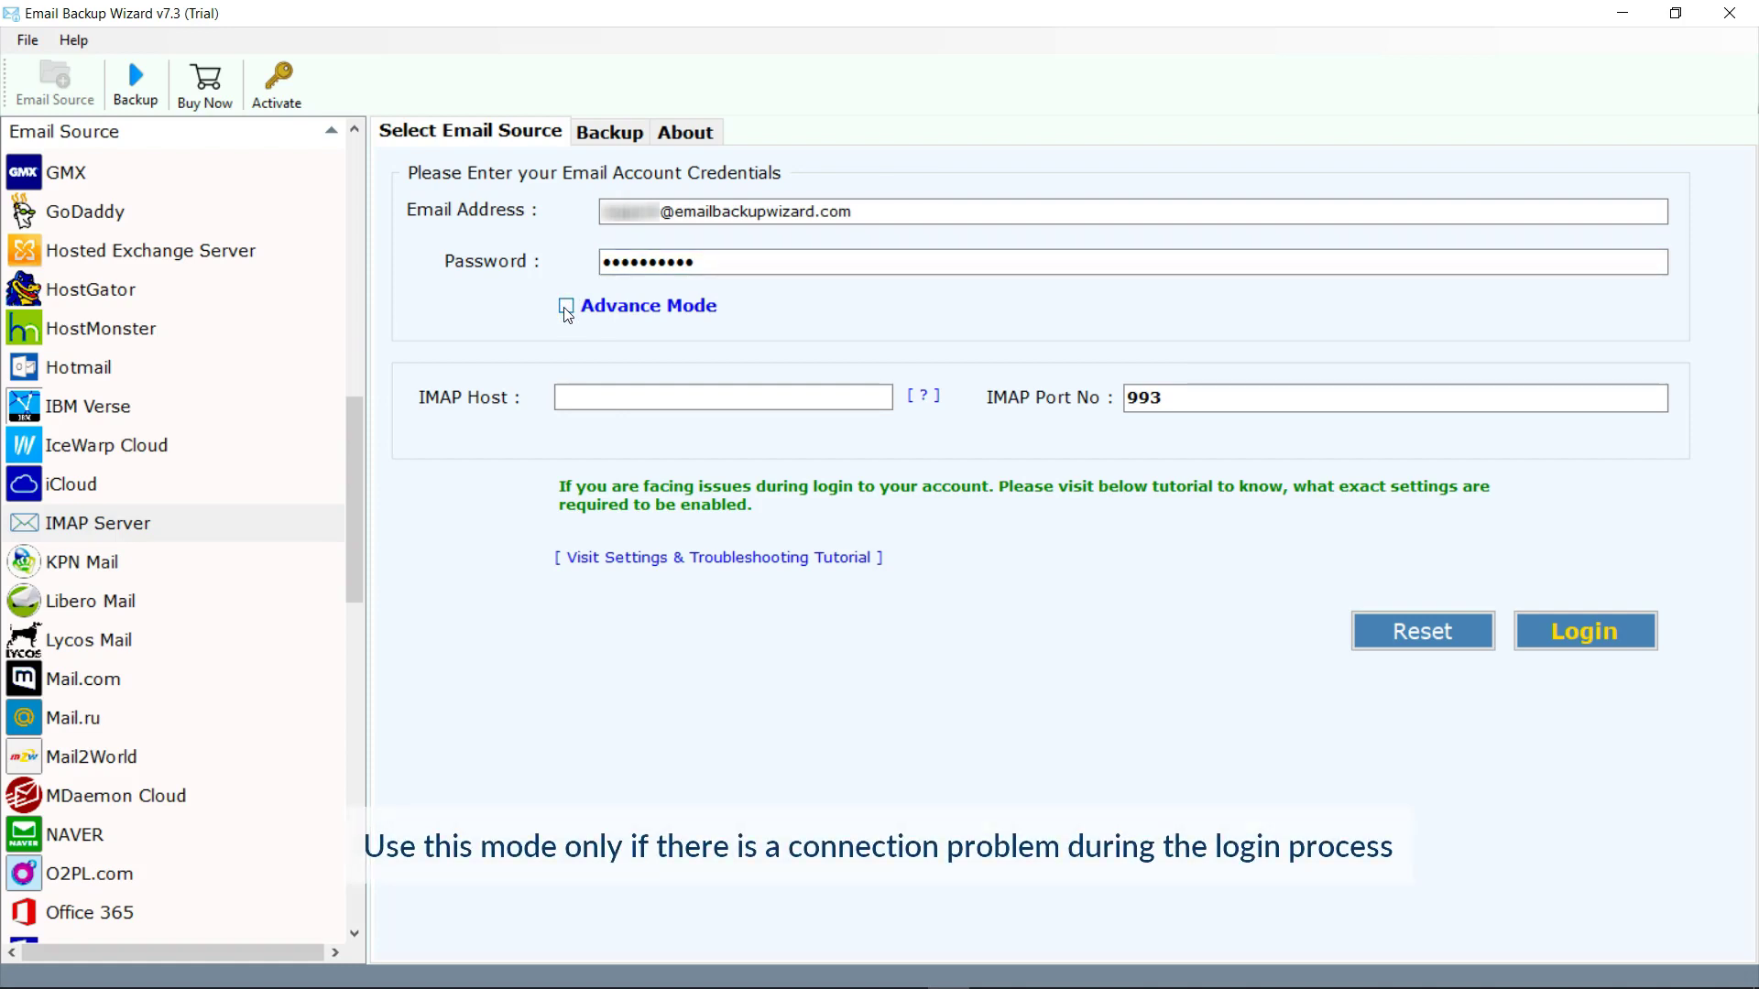
{"action": "left_click", "coordinate": [572, 398]}
{"action": "type", "text": "i"}
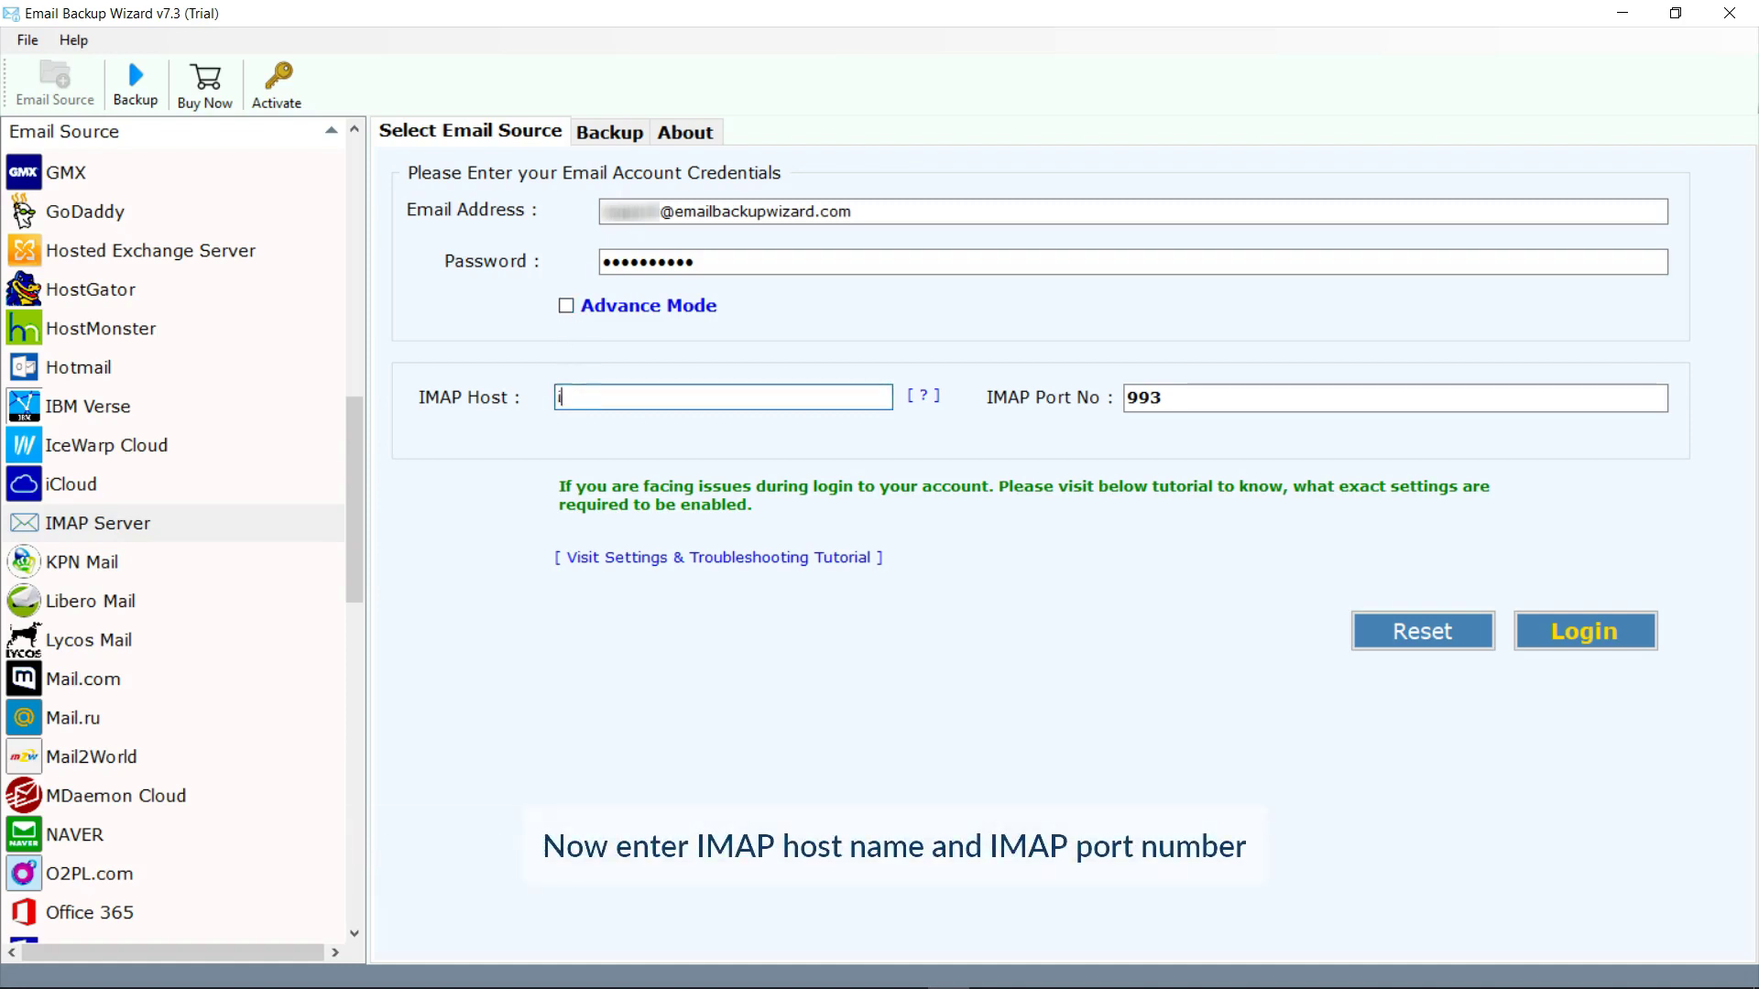
{"action": "type", "text": "map.emailbackupwizard.com"}
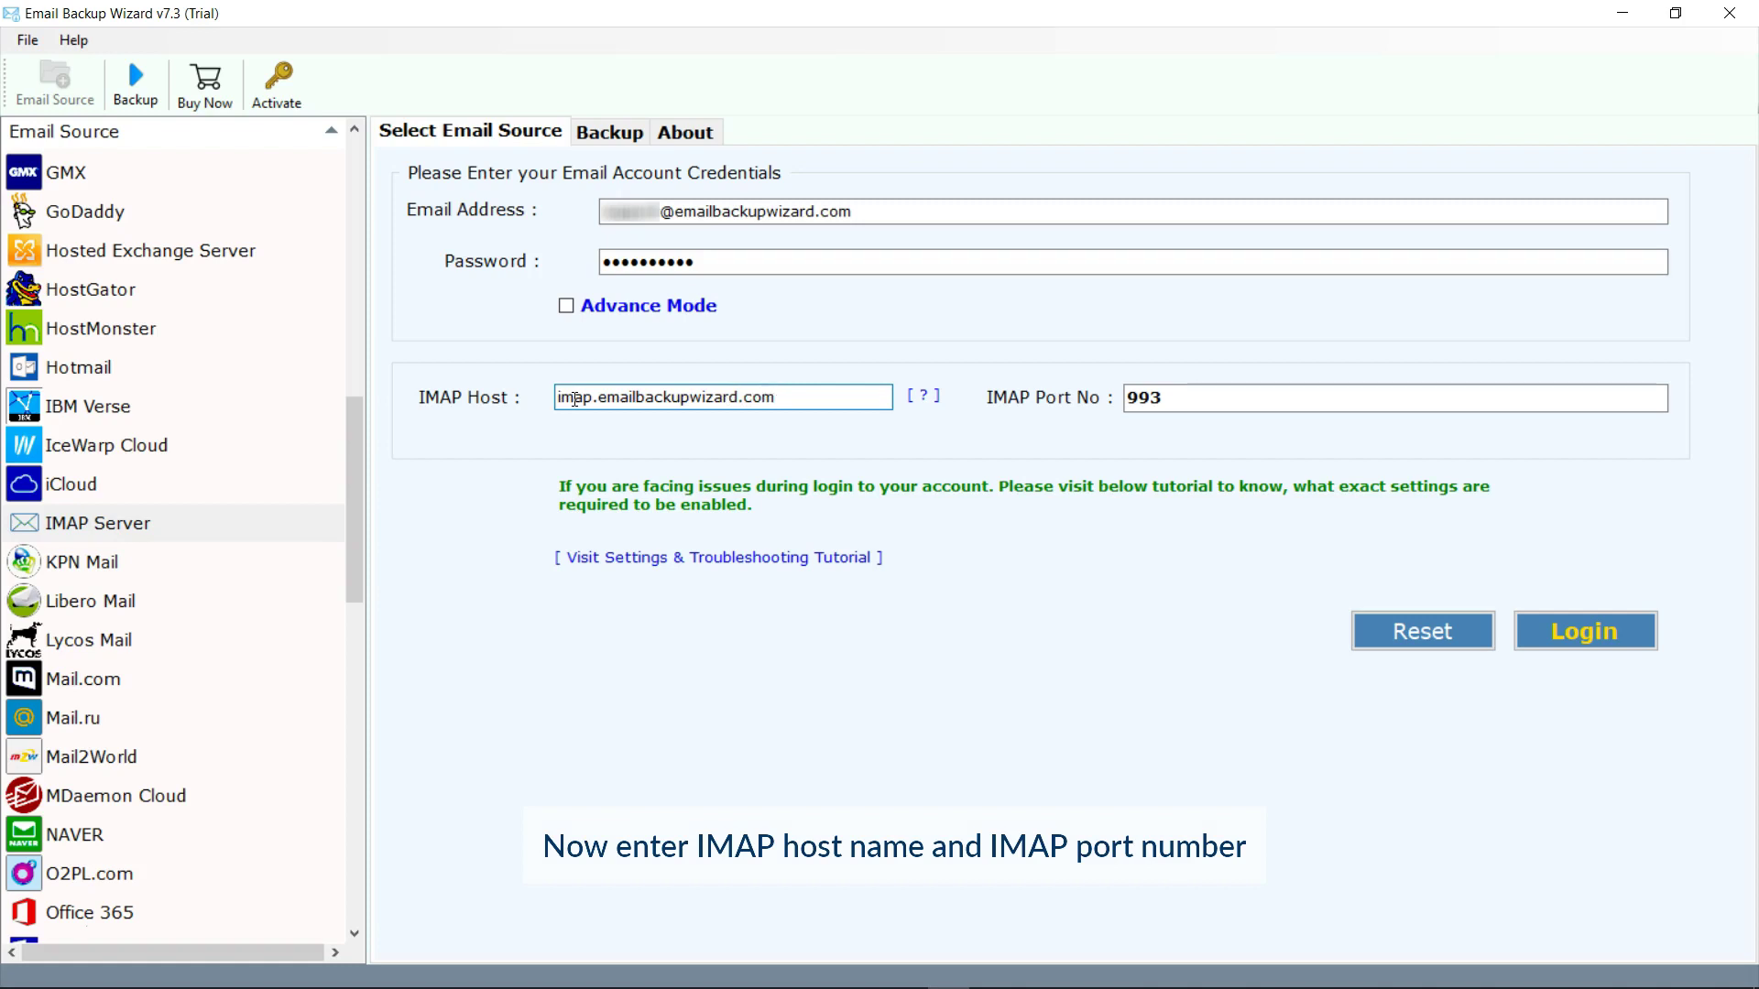
{"action": "left_click", "coordinate": [1170, 397]}
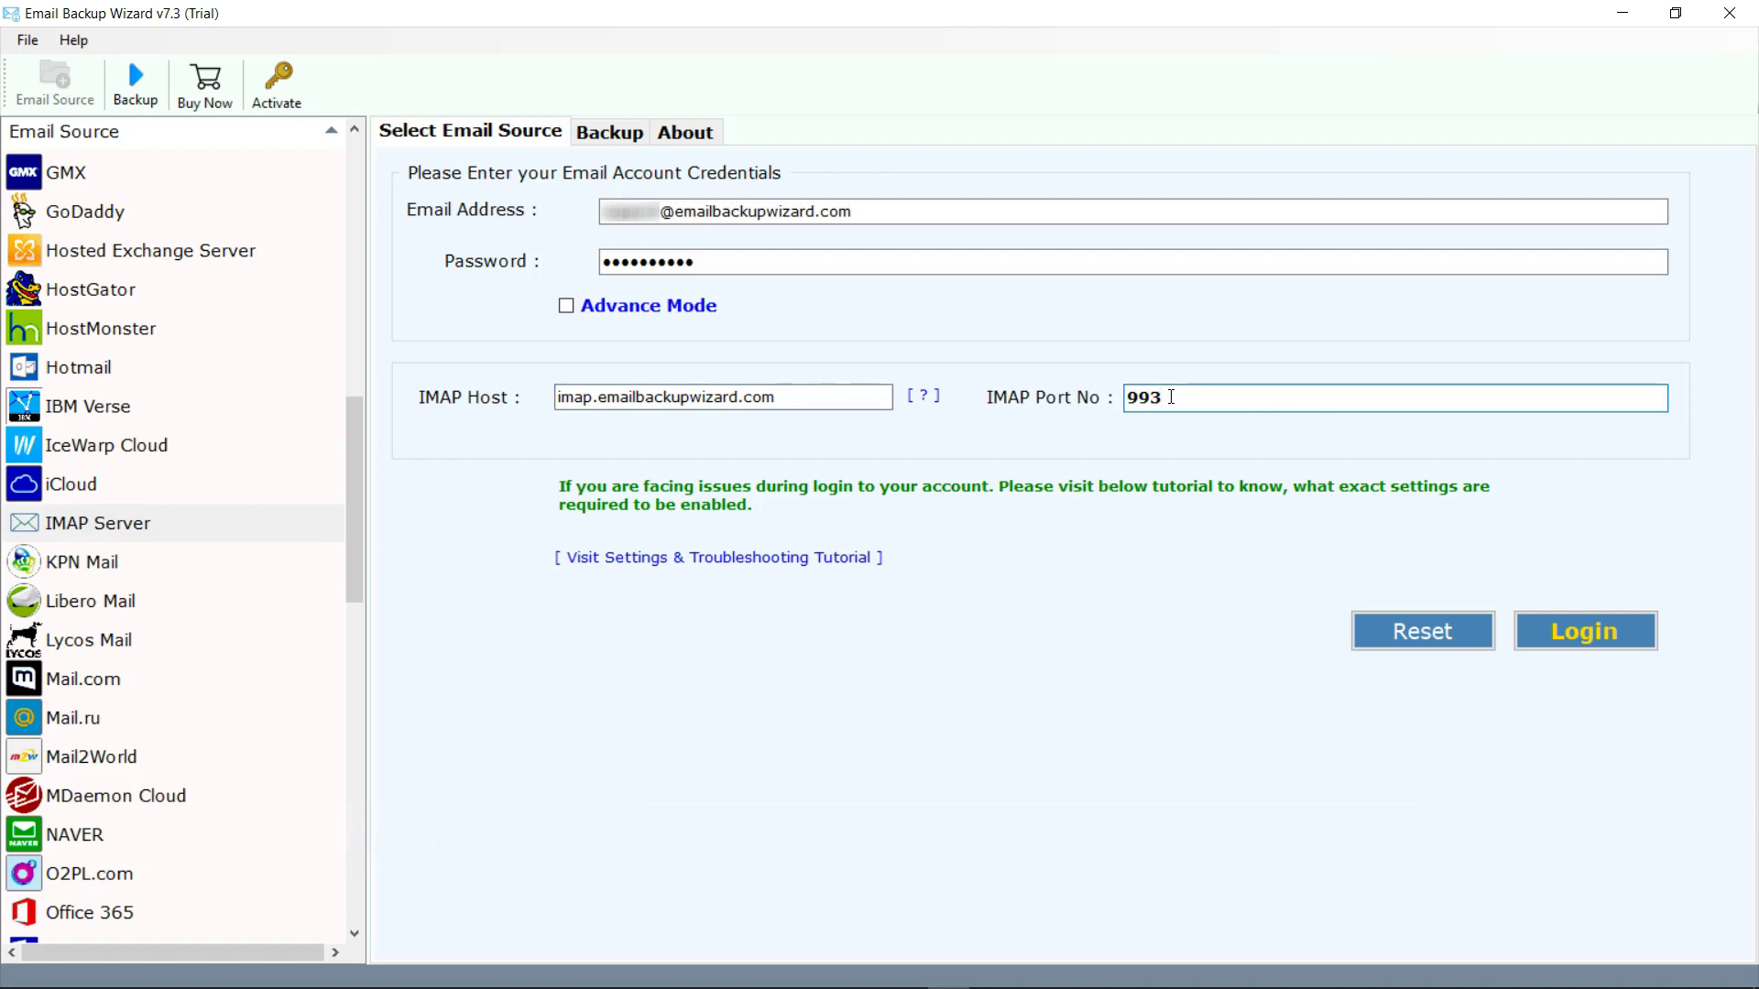
{"action": "left_click", "coordinate": [1583, 632]}
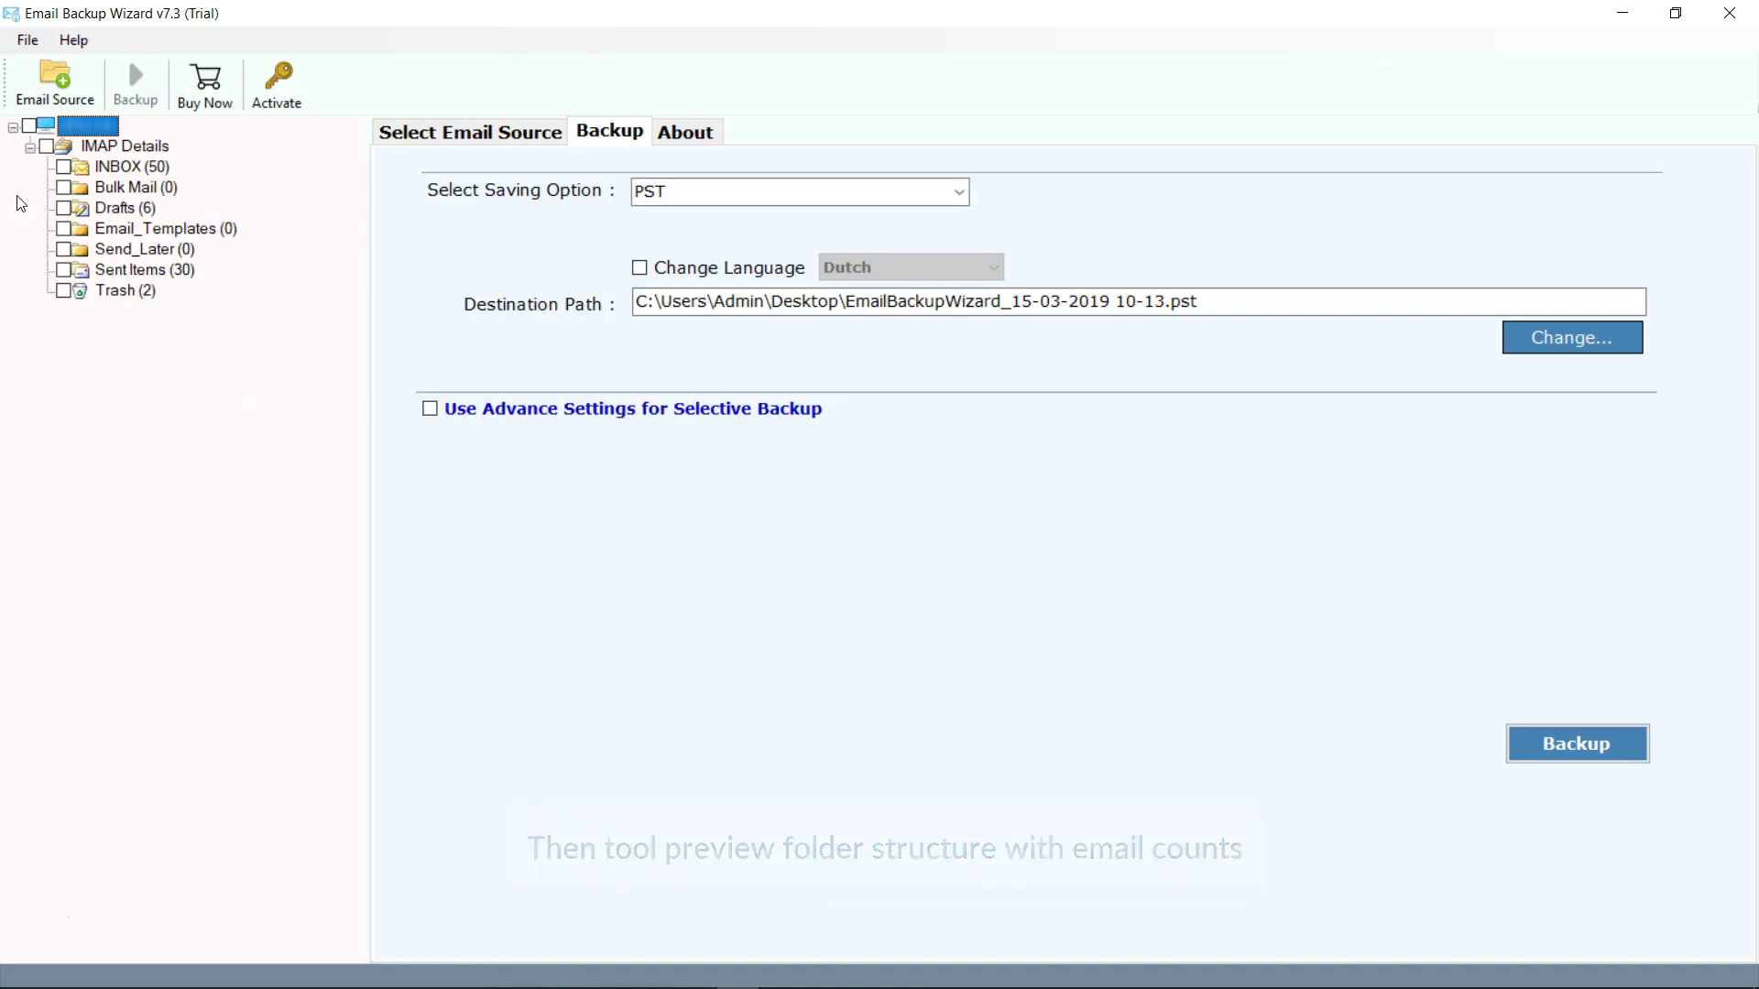
Tick the INBOX and Drafts folders in the folder tree.
{"action": "left_click", "coordinate": [66, 168]}
{"action": "left_click", "coordinate": [64, 208]}
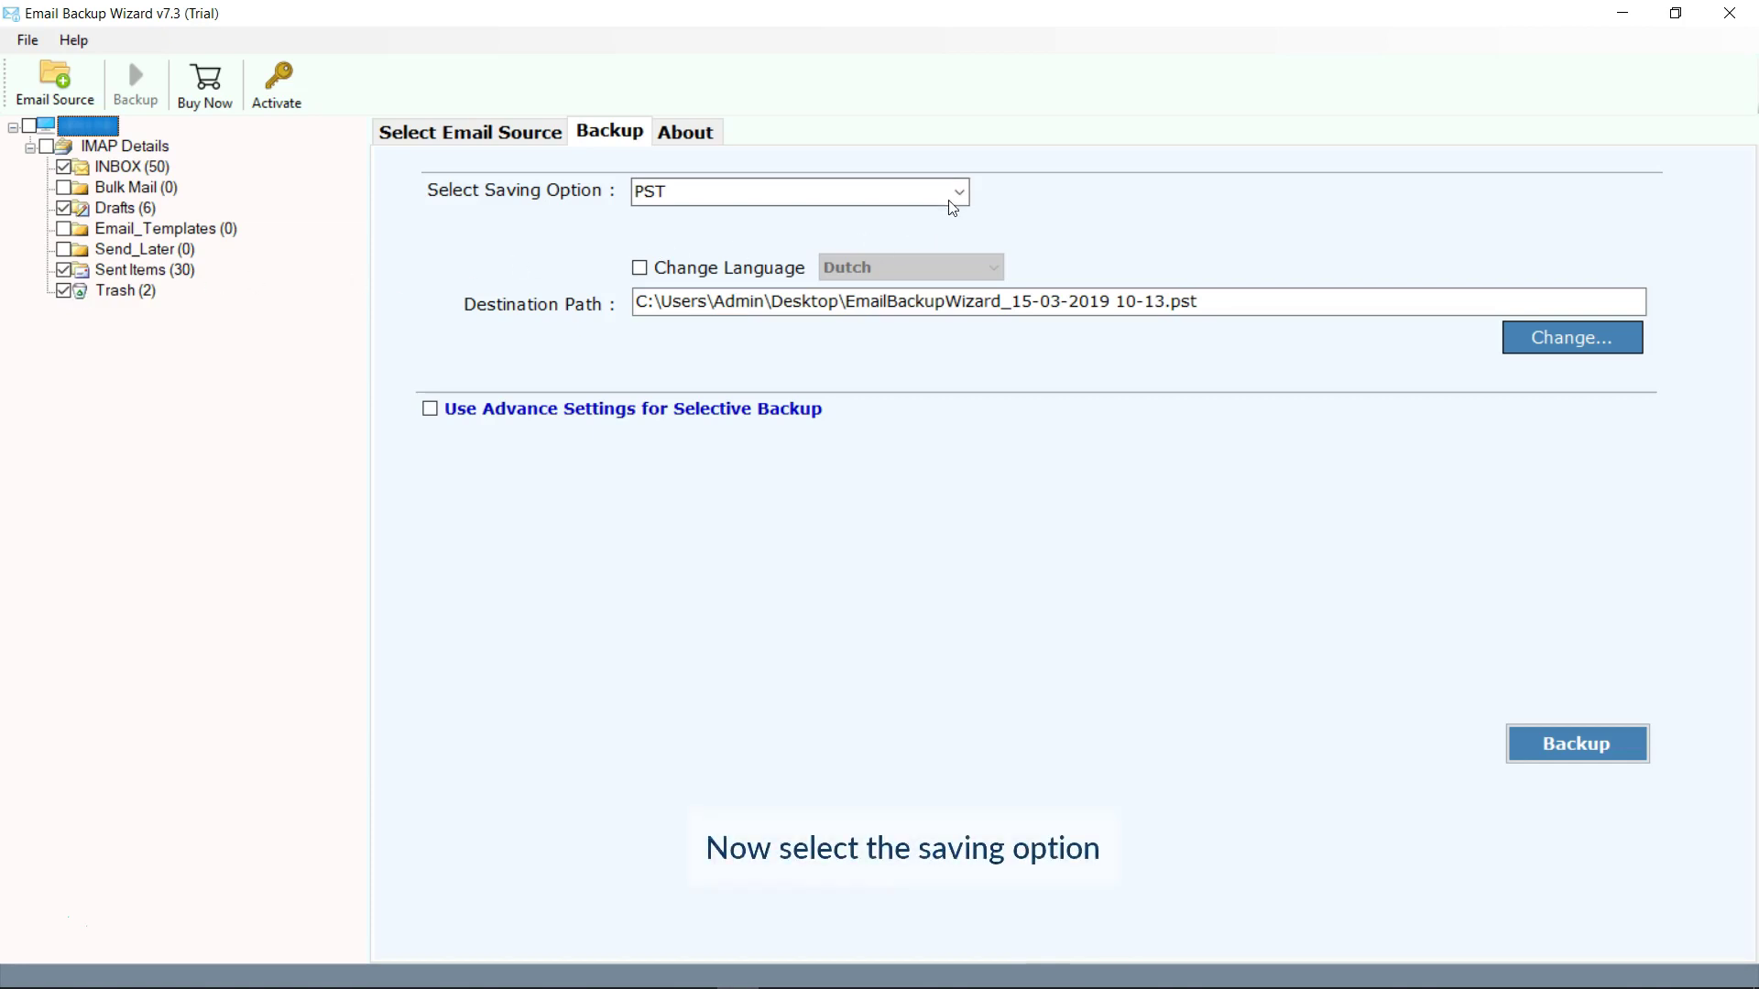
Pick Zimbra from the Select Saving Option format list.
{"action": "left_click", "coordinate": [959, 193]}
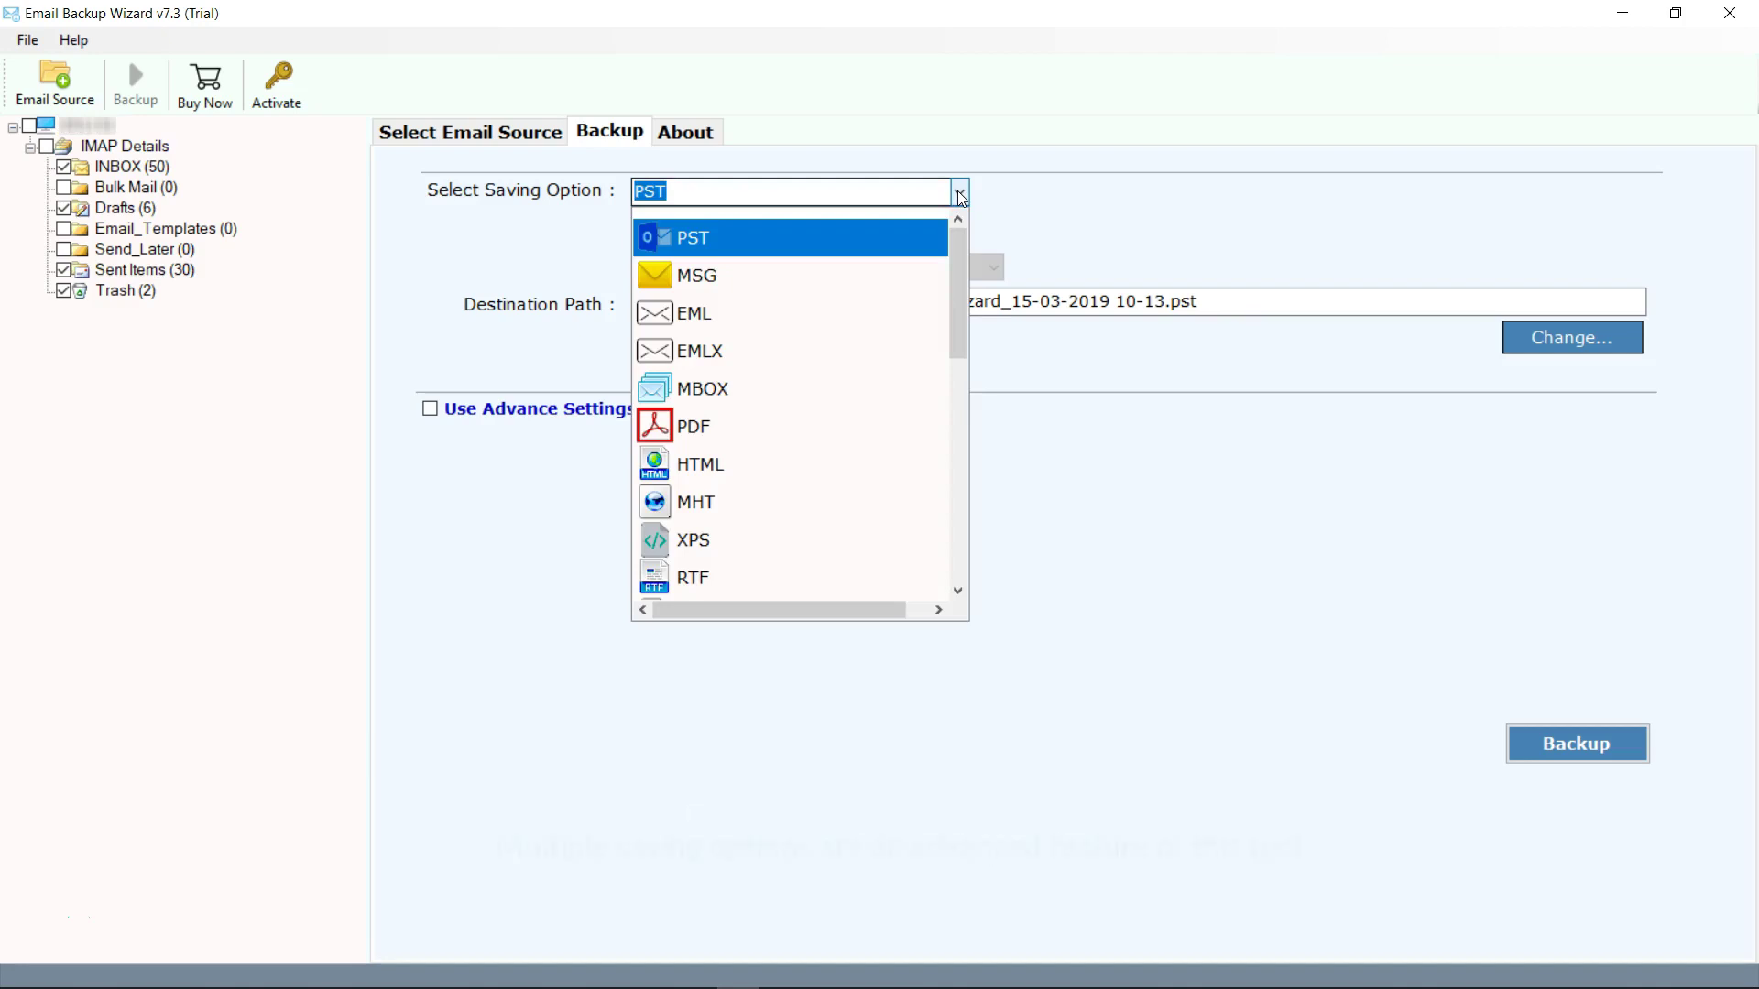
{"action": "left_click_drag", "start_coordinate": [958, 234], "coordinate": [953, 378]}
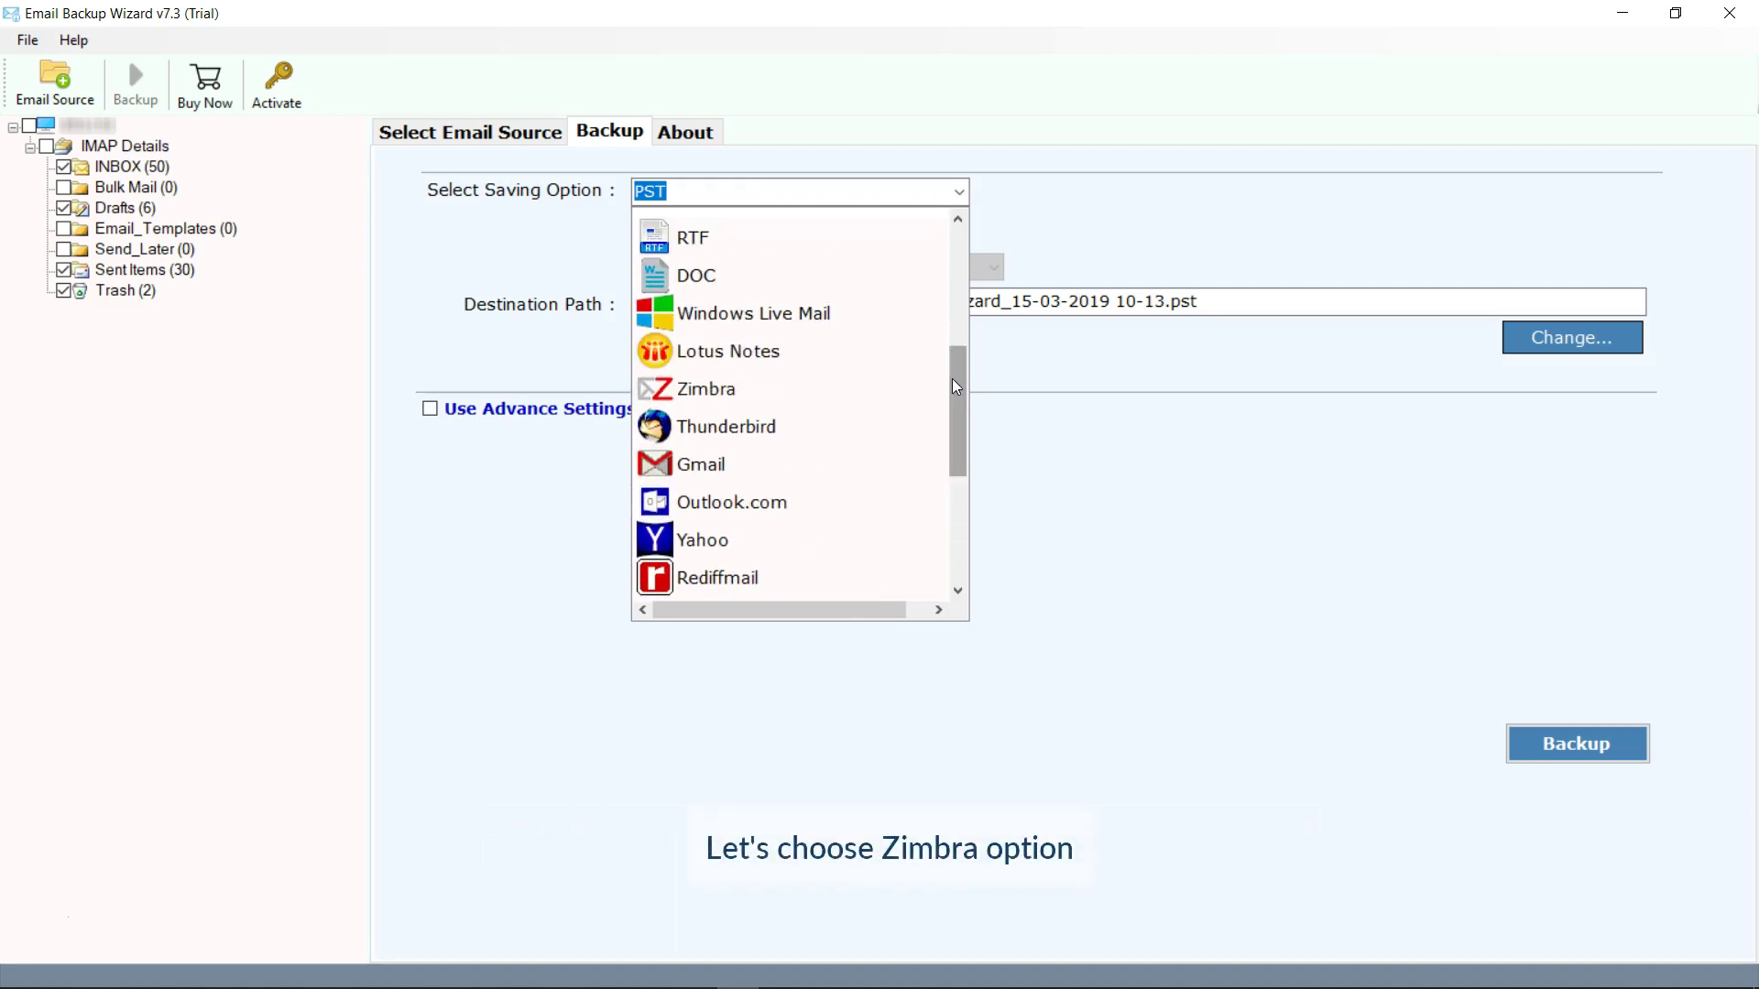
{"action": "left_click", "coordinate": [670, 389]}
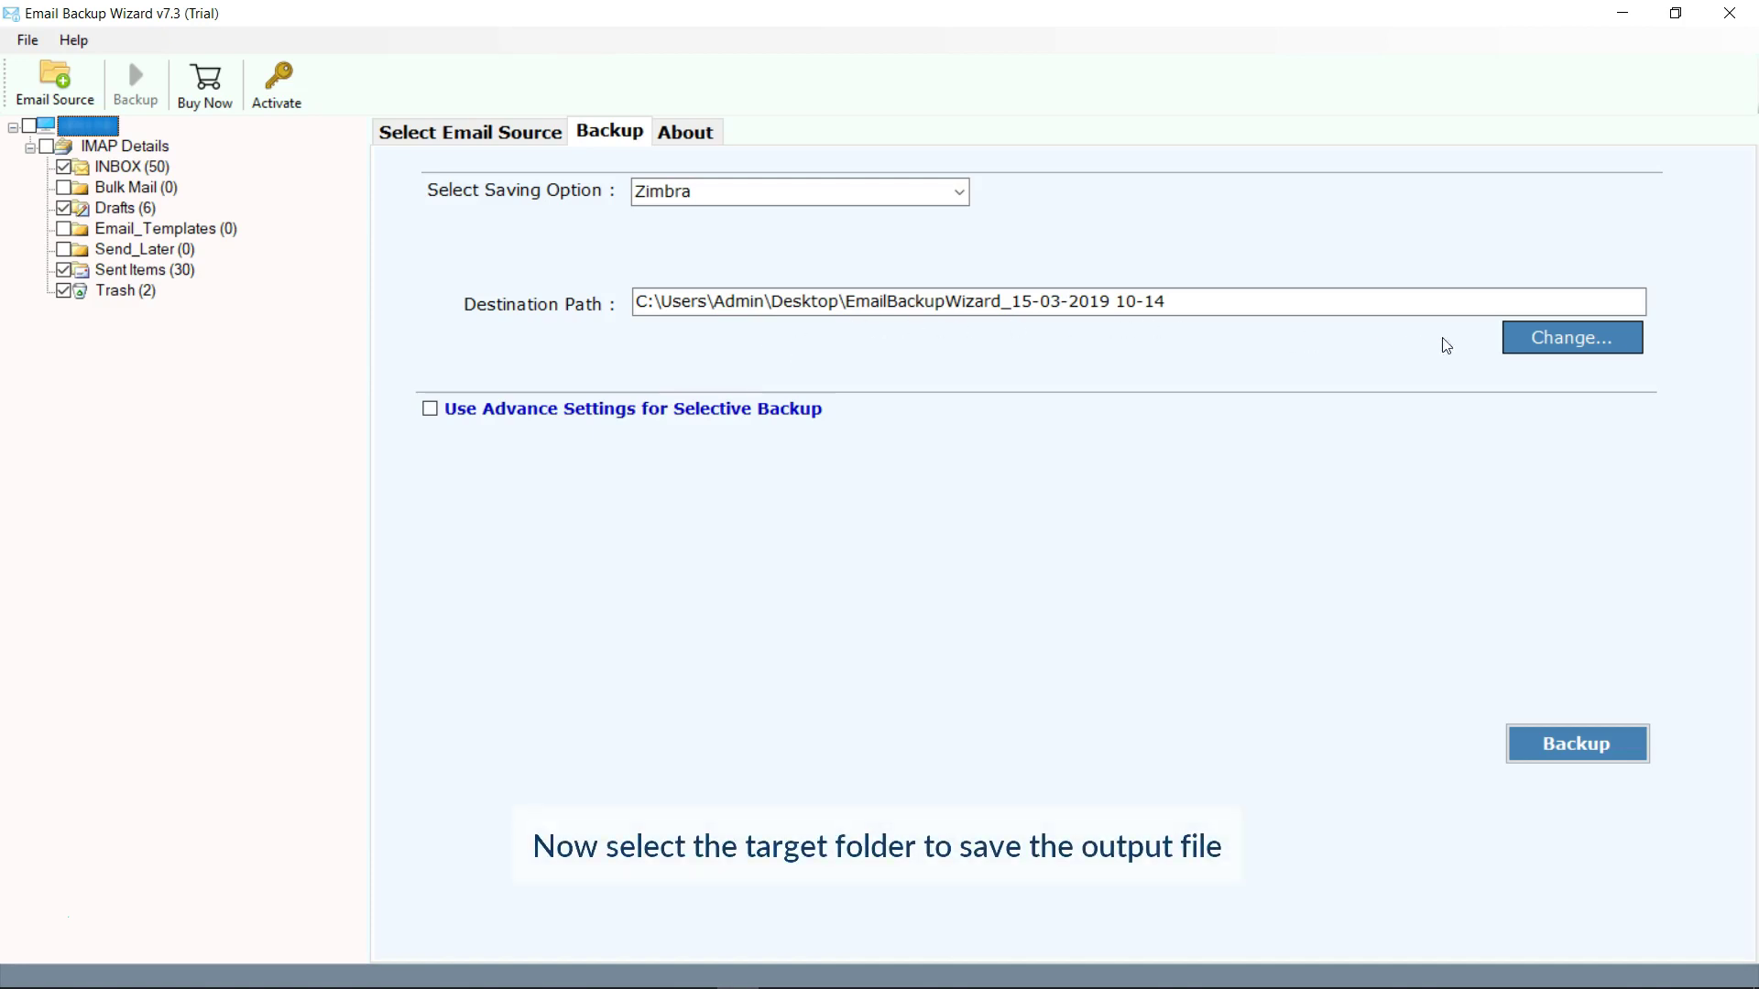
Change the destination to the Output folder under E:\Email Backup Wizard.
{"action": "left_click", "coordinate": [1548, 336]}
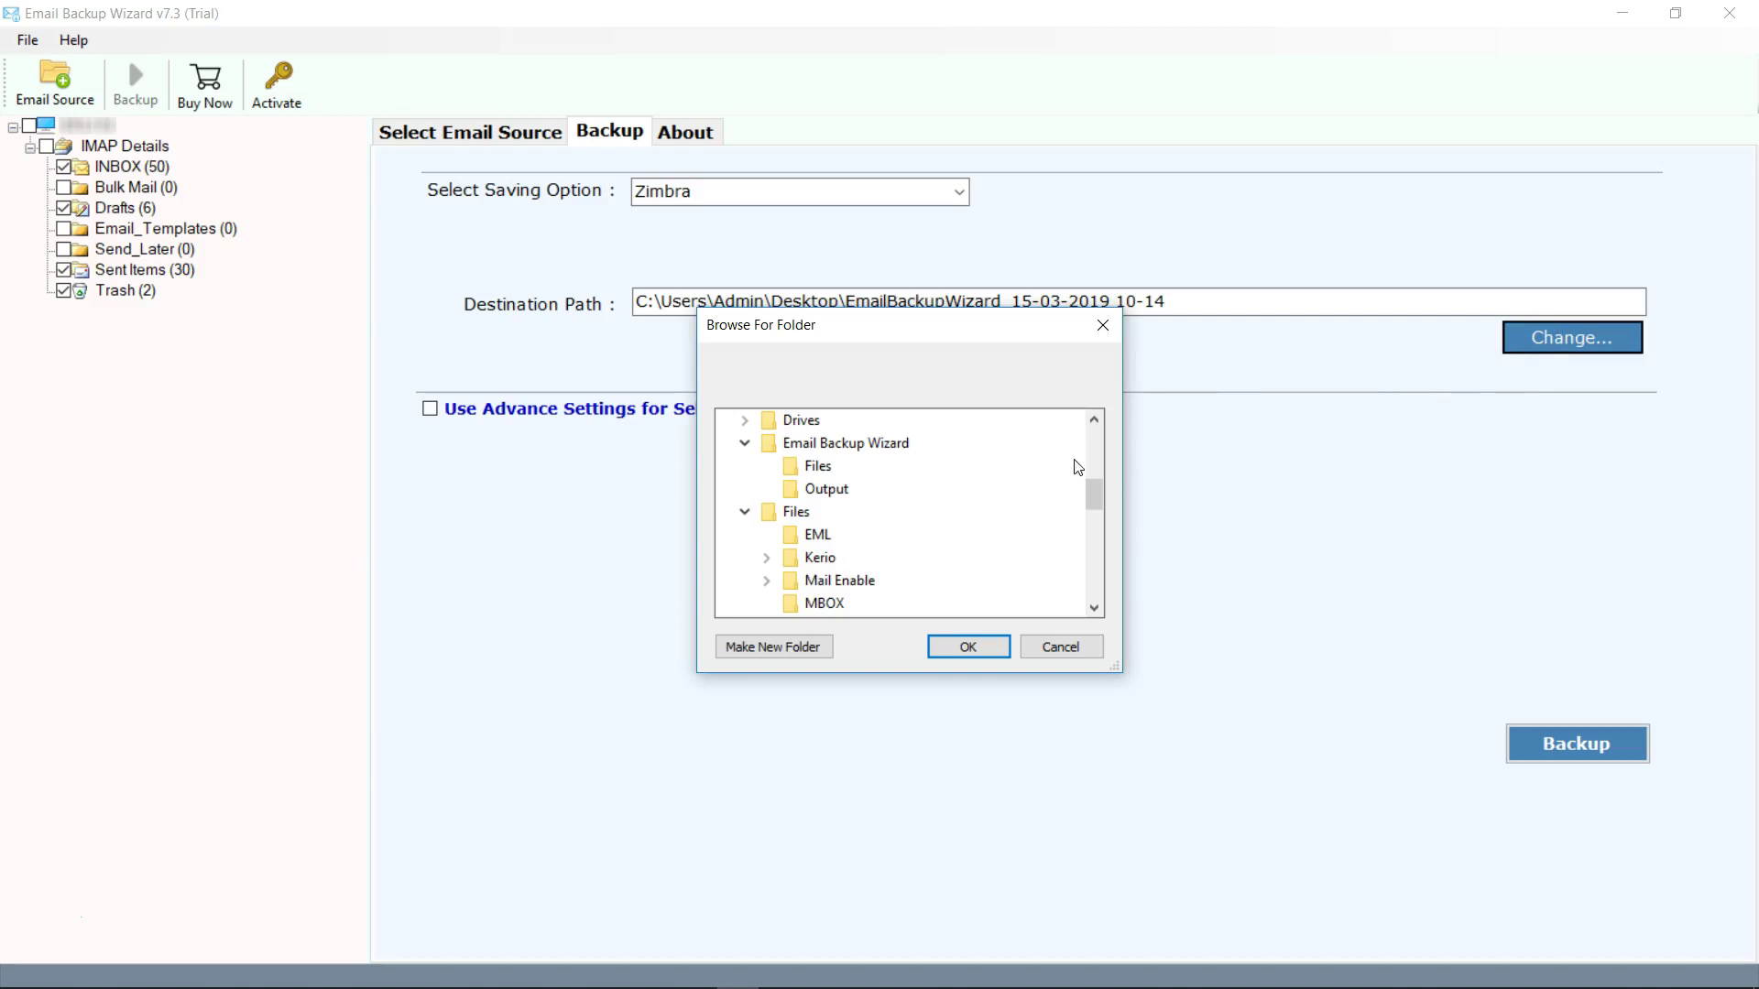
{"action": "left_click", "coordinate": [830, 493]}
{"action": "left_click", "coordinate": [967, 647]}
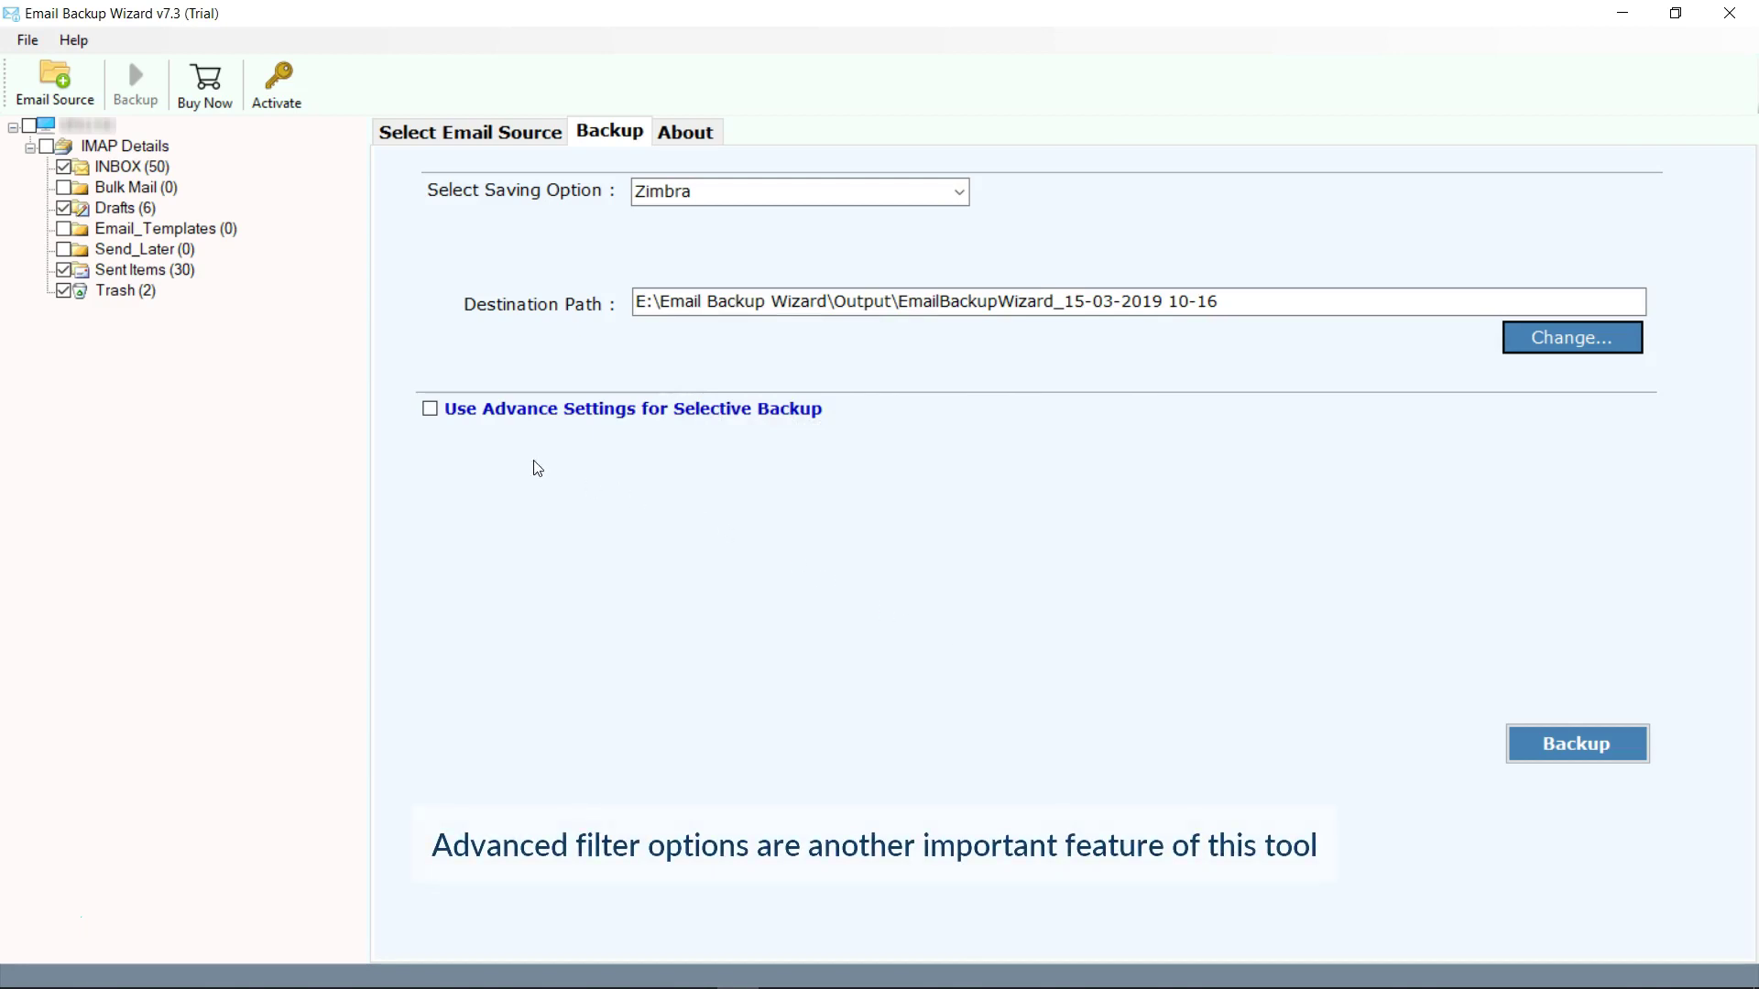
Toggle 'Use Advance Settings for Selective Backup' on and back off, leaving filters disabled.
{"action": "left_click", "coordinate": [430, 411]}
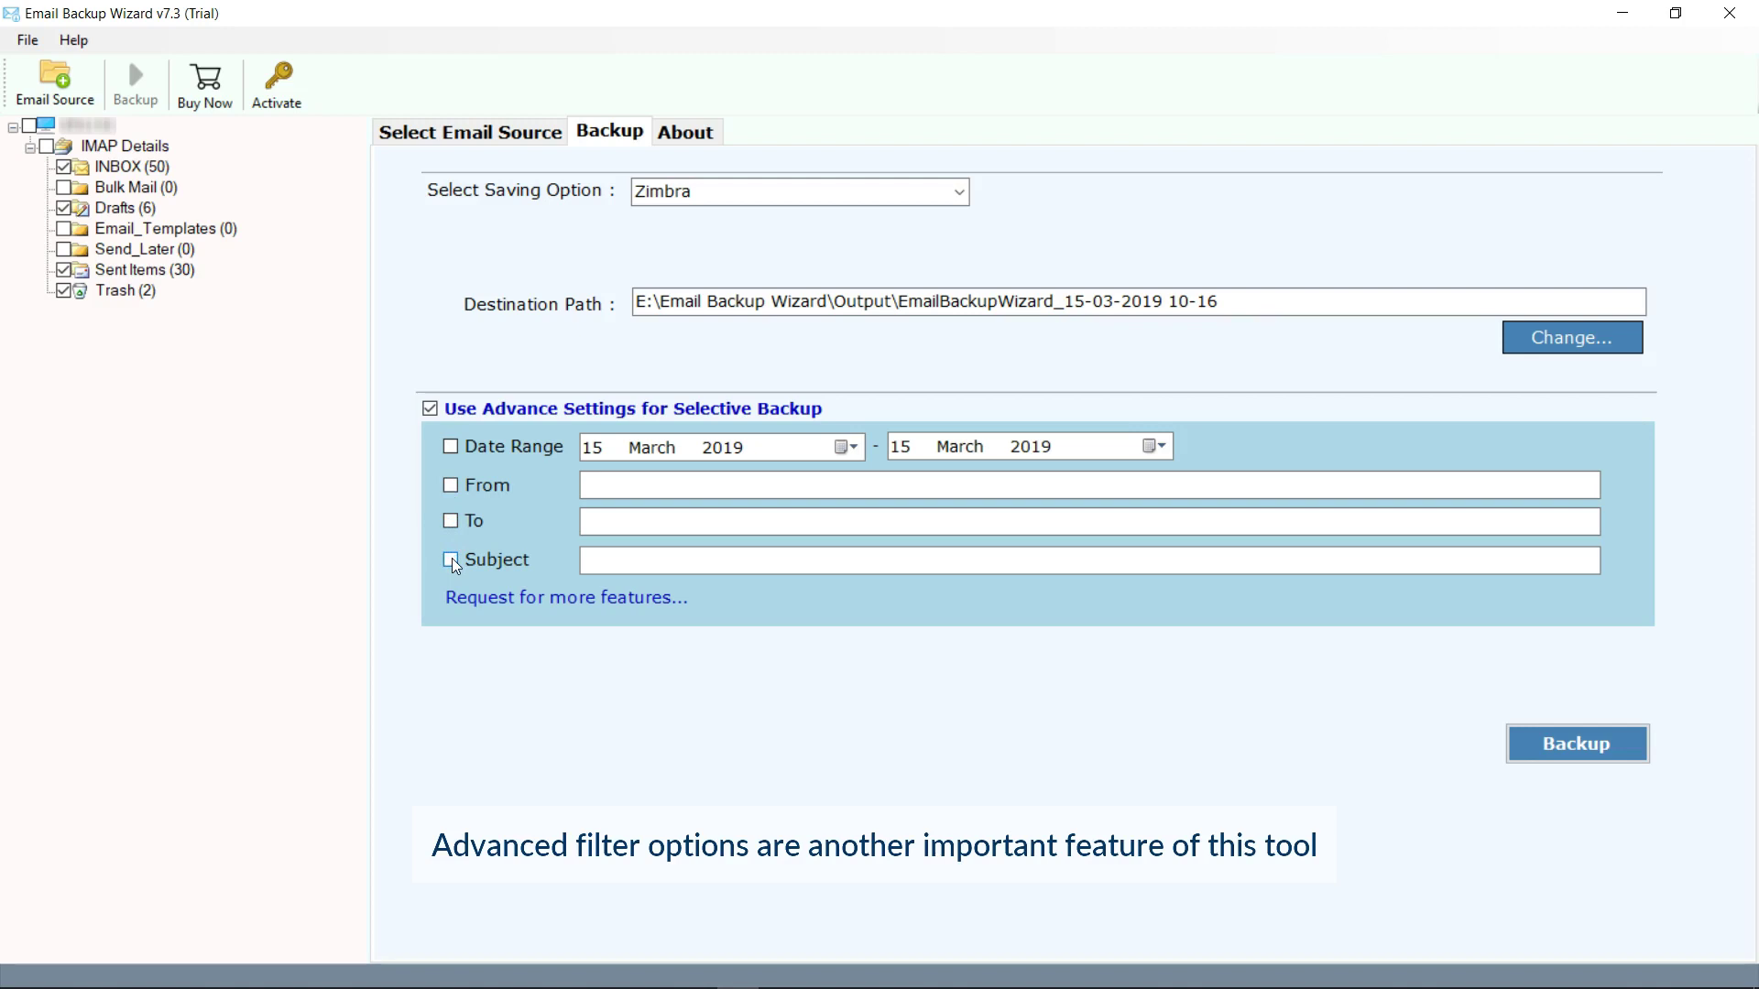
{"action": "left_click", "coordinate": [430, 410]}
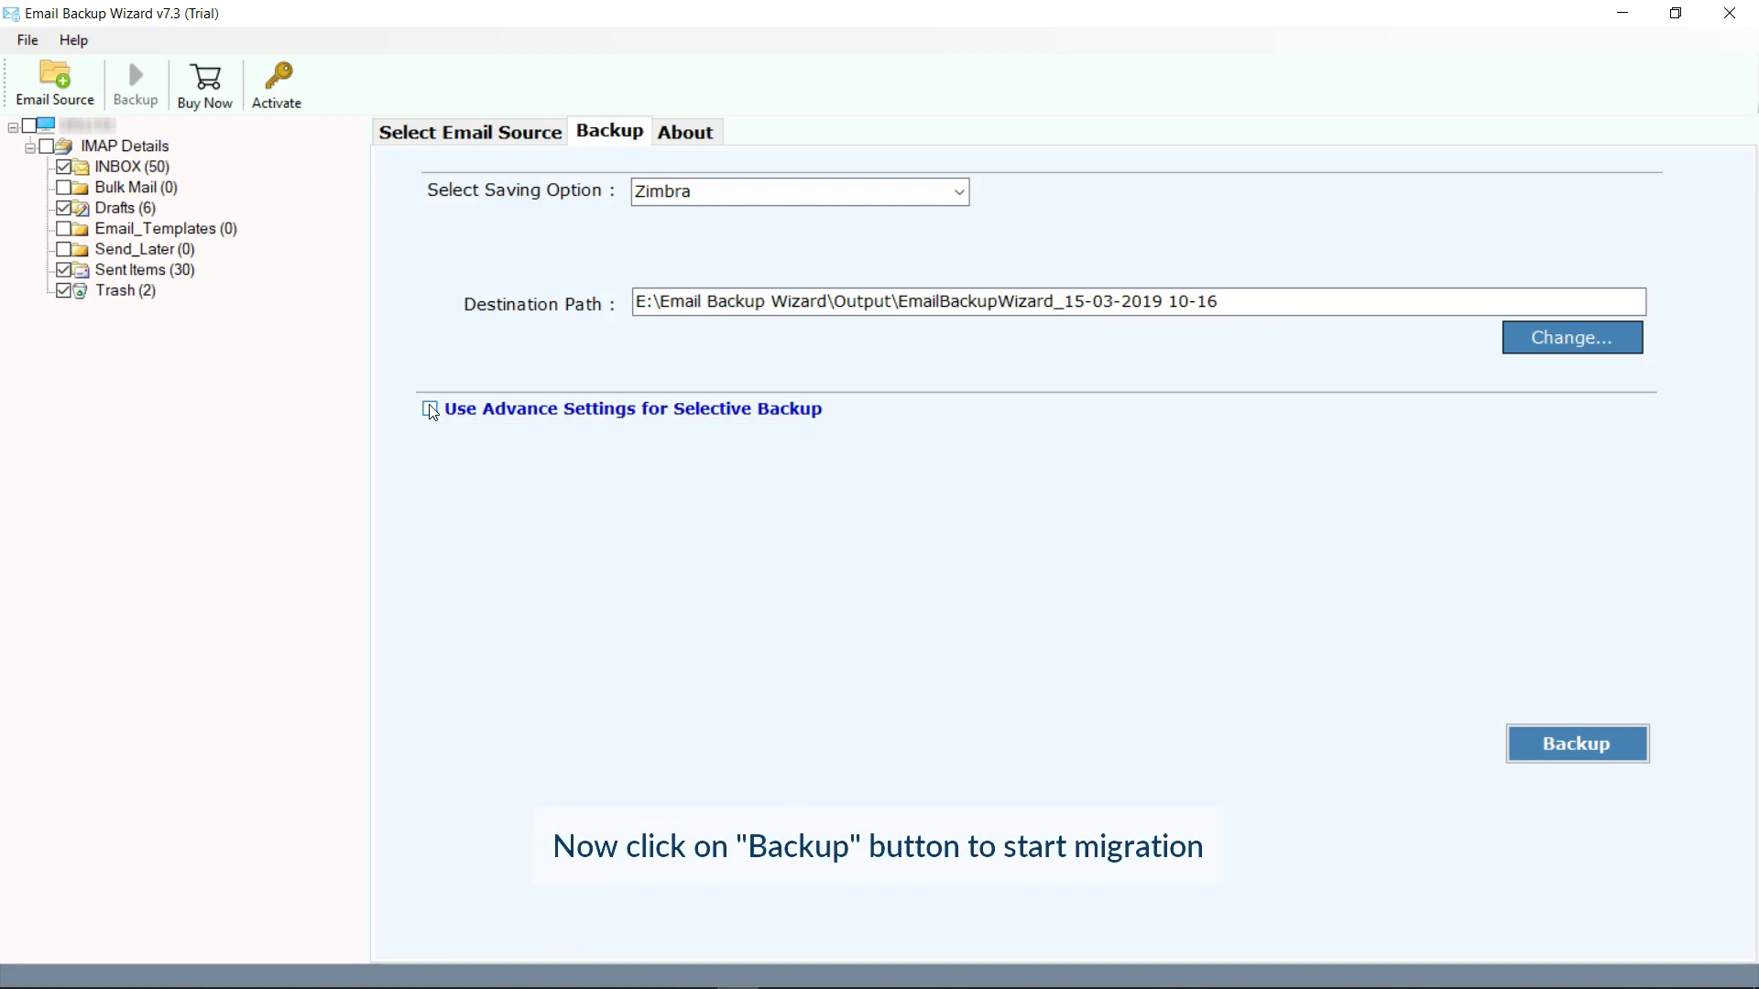
Run the Zimbra backup and dismiss the completion and trial-limit messages.
{"action": "left_click", "coordinate": [1559, 742]}
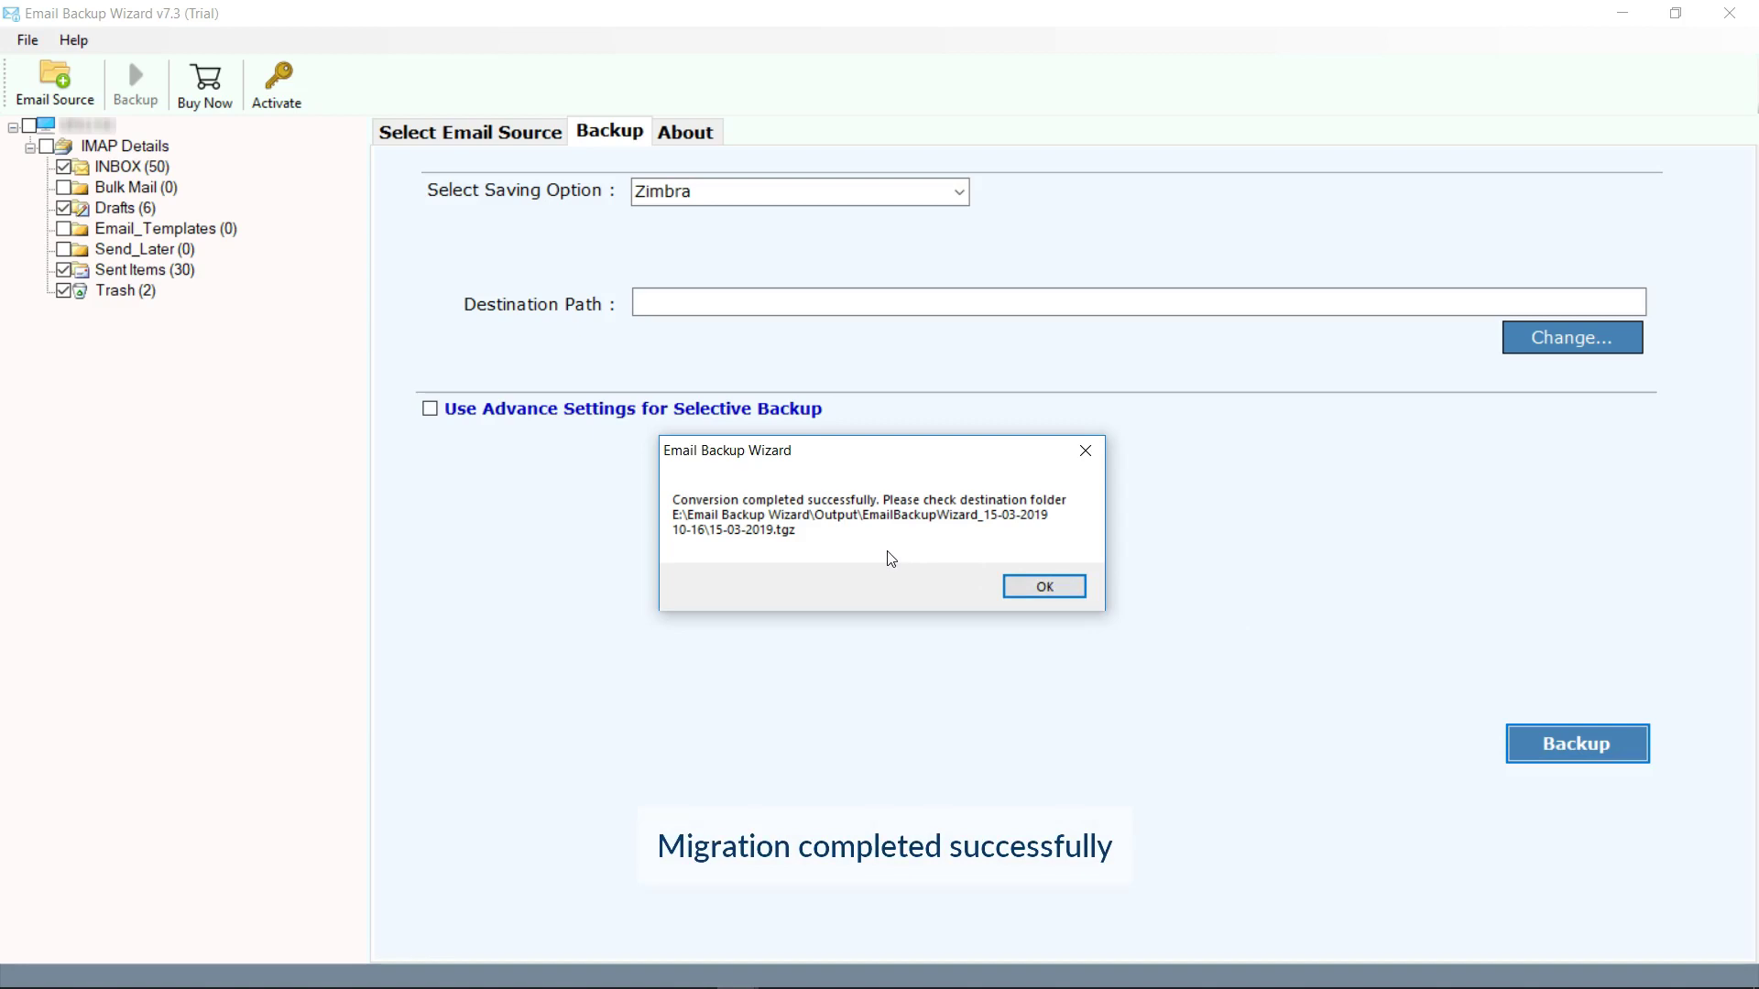
{"action": "left_click", "coordinate": [1043, 586]}
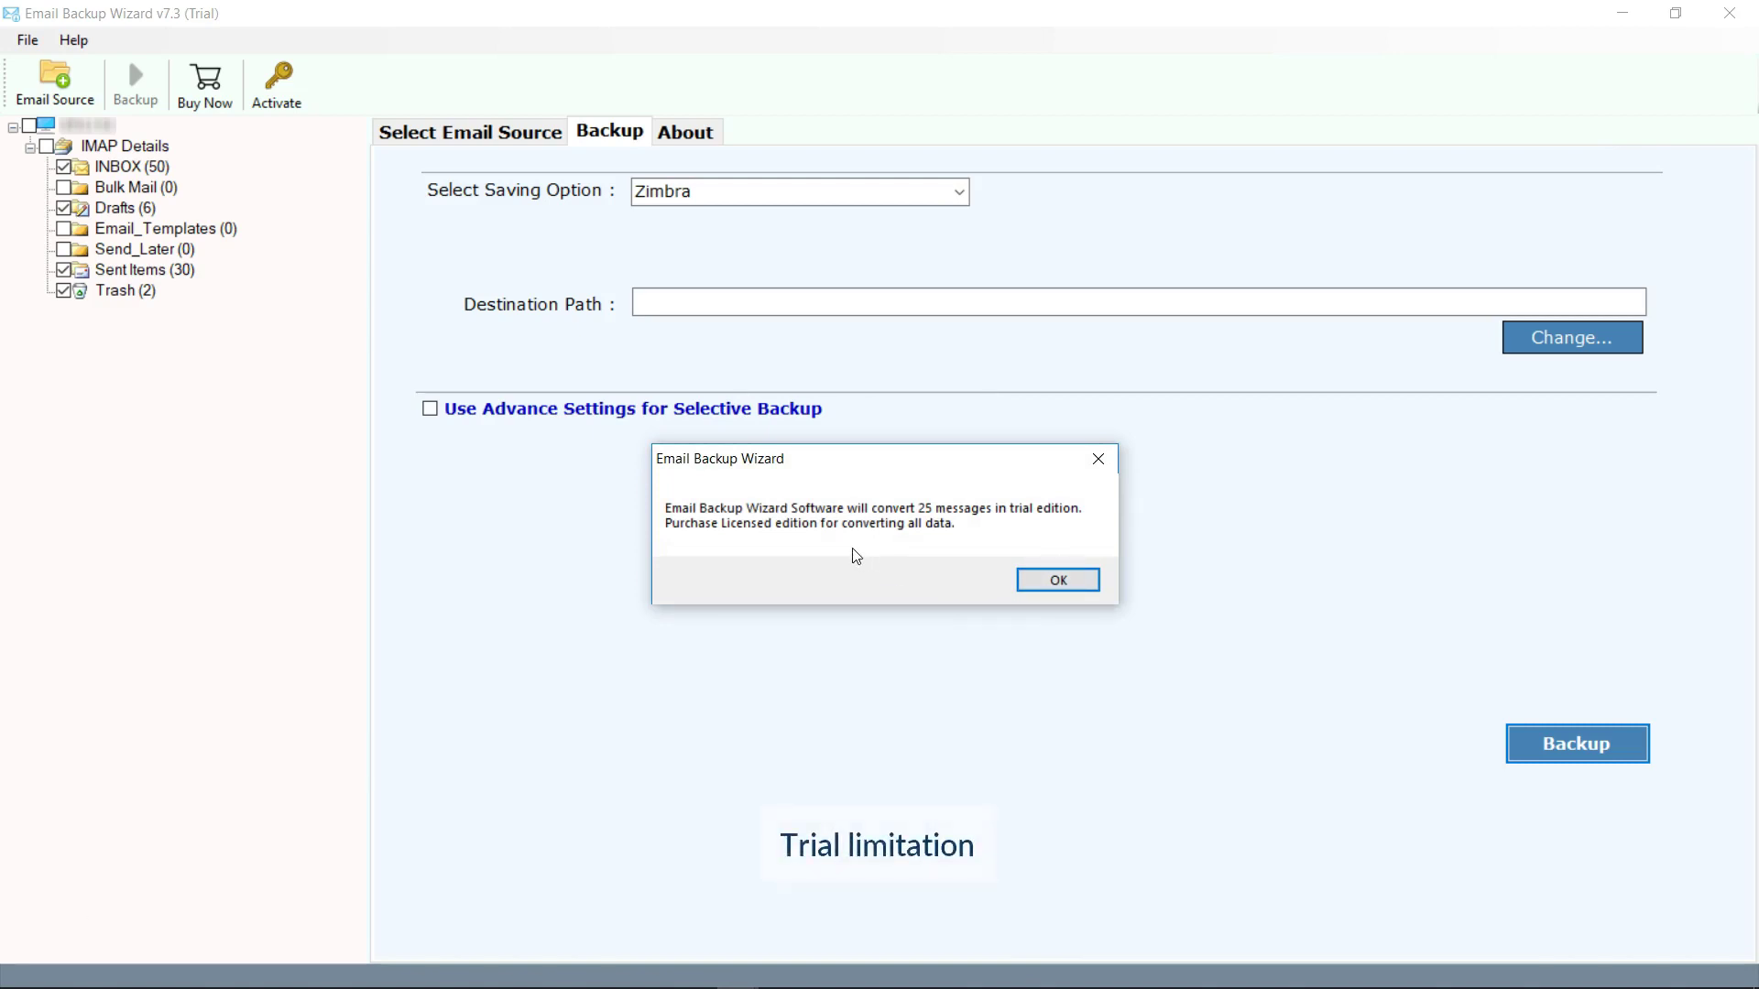
{"action": "left_click", "coordinate": [1062, 581]}
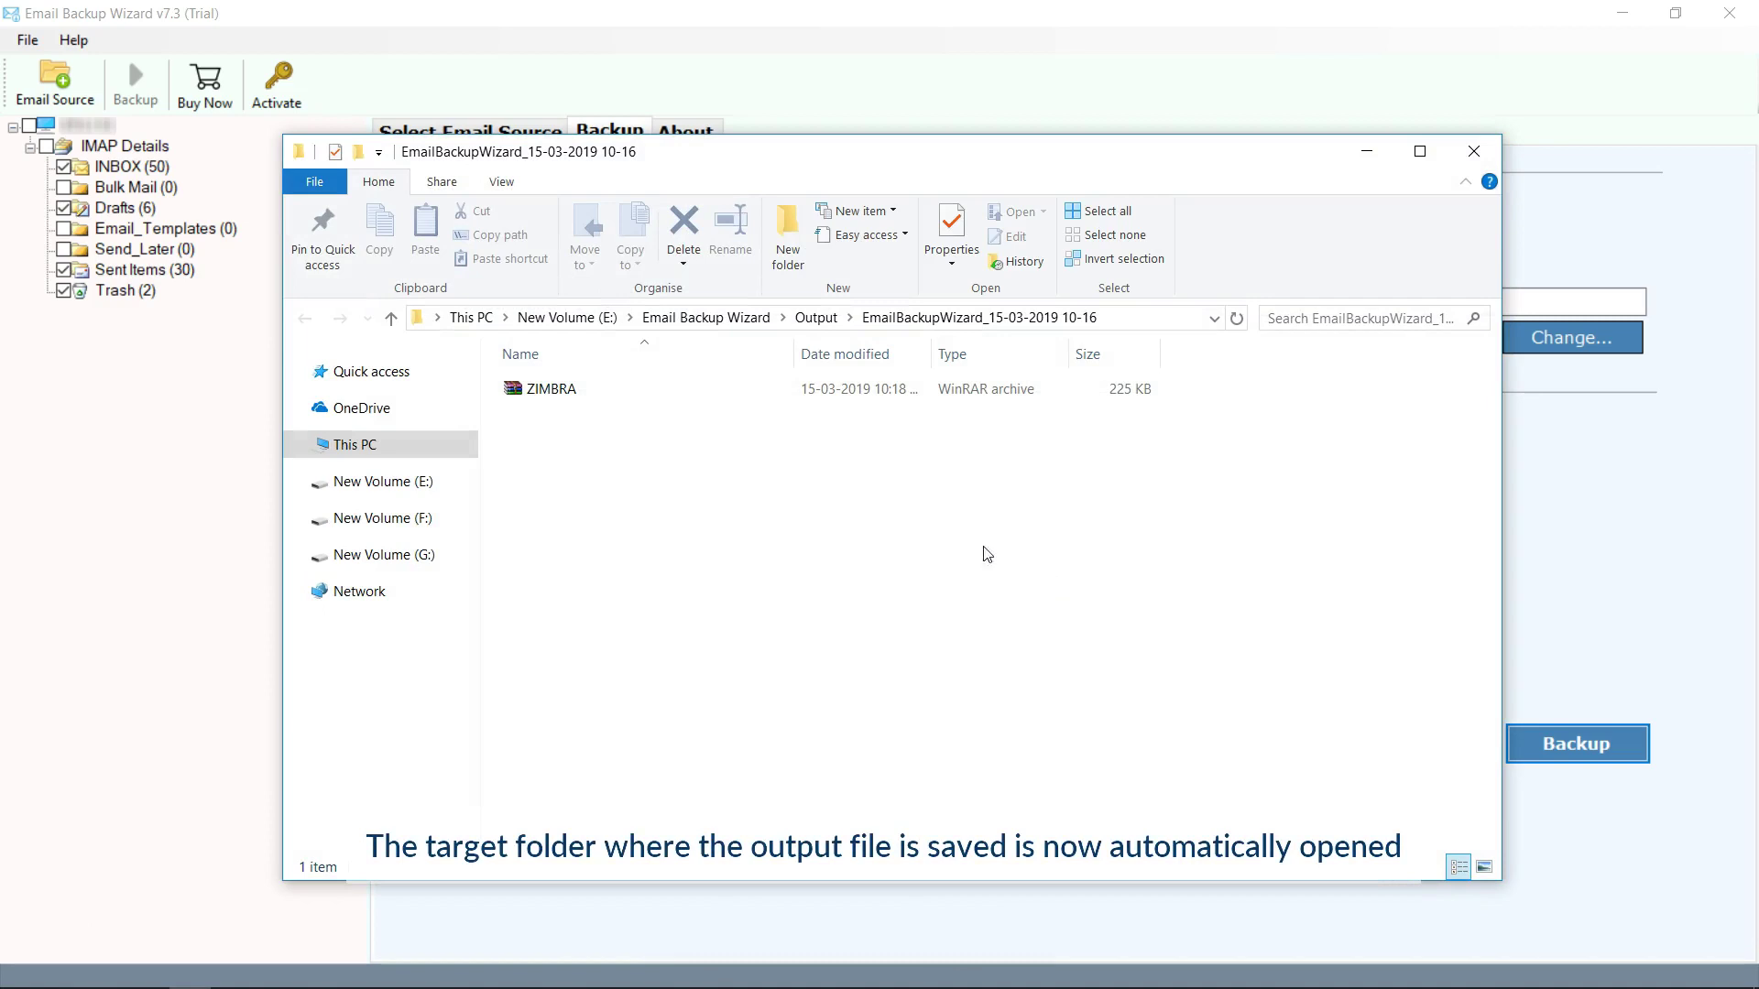
Select the ZIMBRA backup archive in the output folder.
{"action": "left_click", "coordinate": [563, 392]}
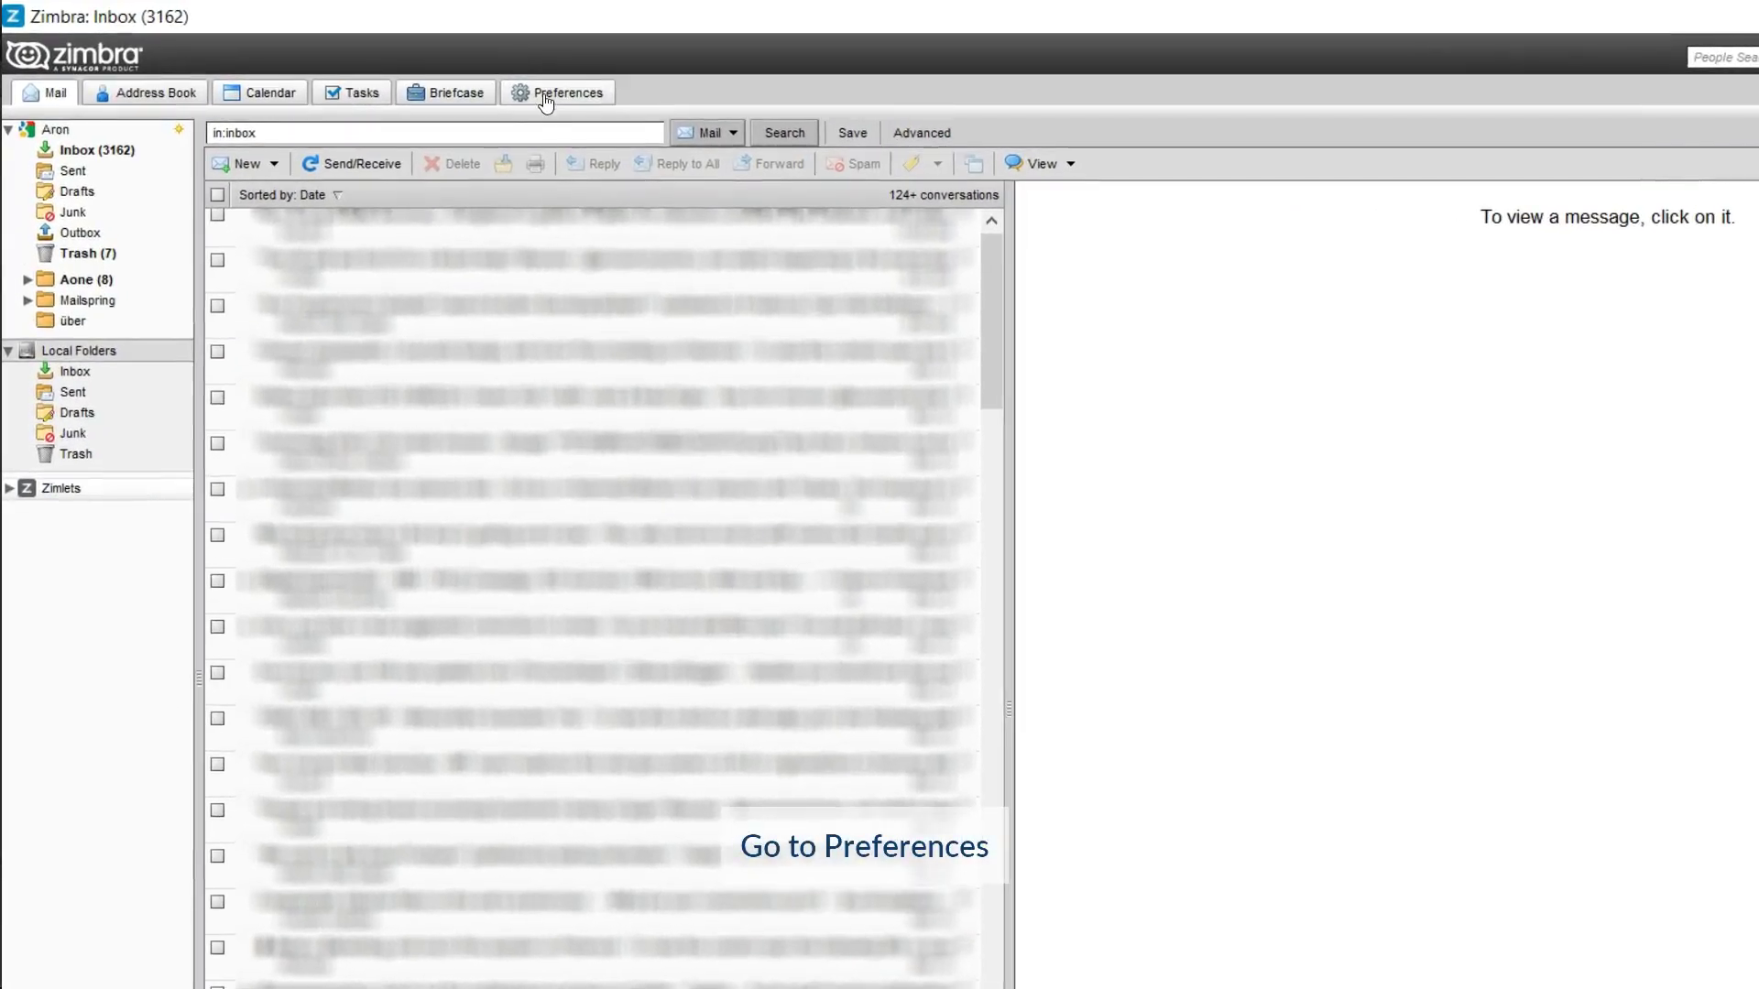
Go to Preferences, then Import / Export under Local Folders.
{"action": "left_click", "coordinate": [544, 96]}
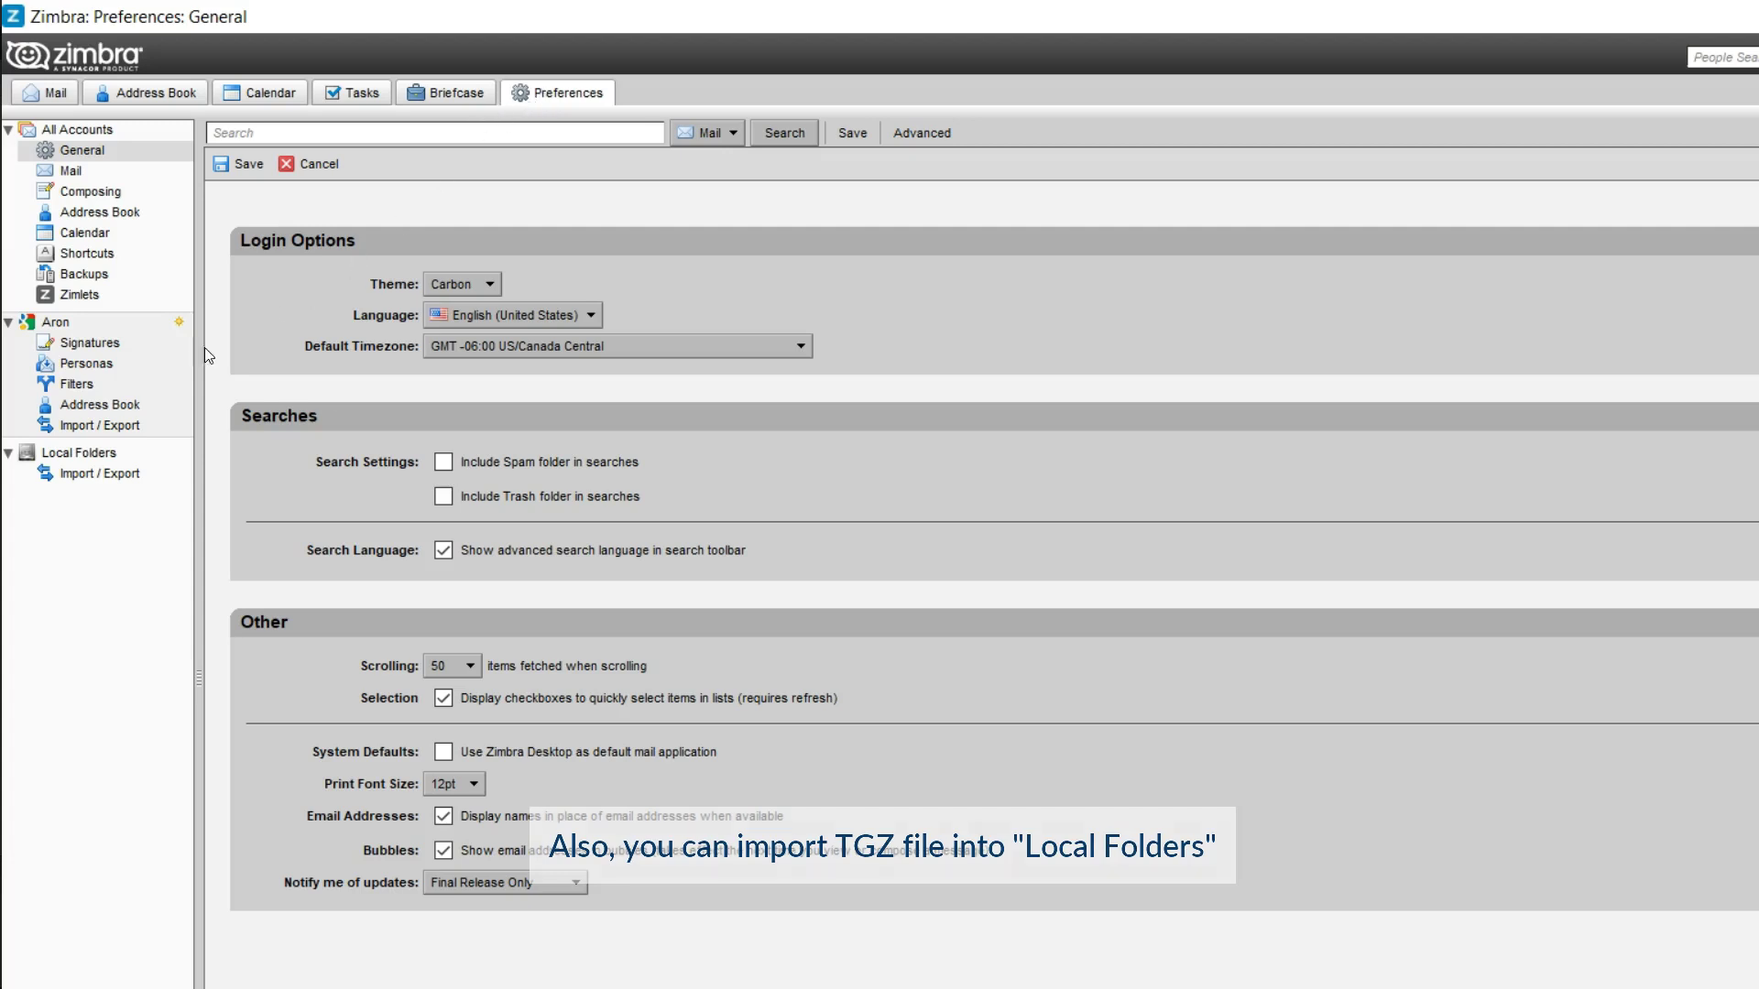
{"action": "left_click", "coordinate": [102, 476]}
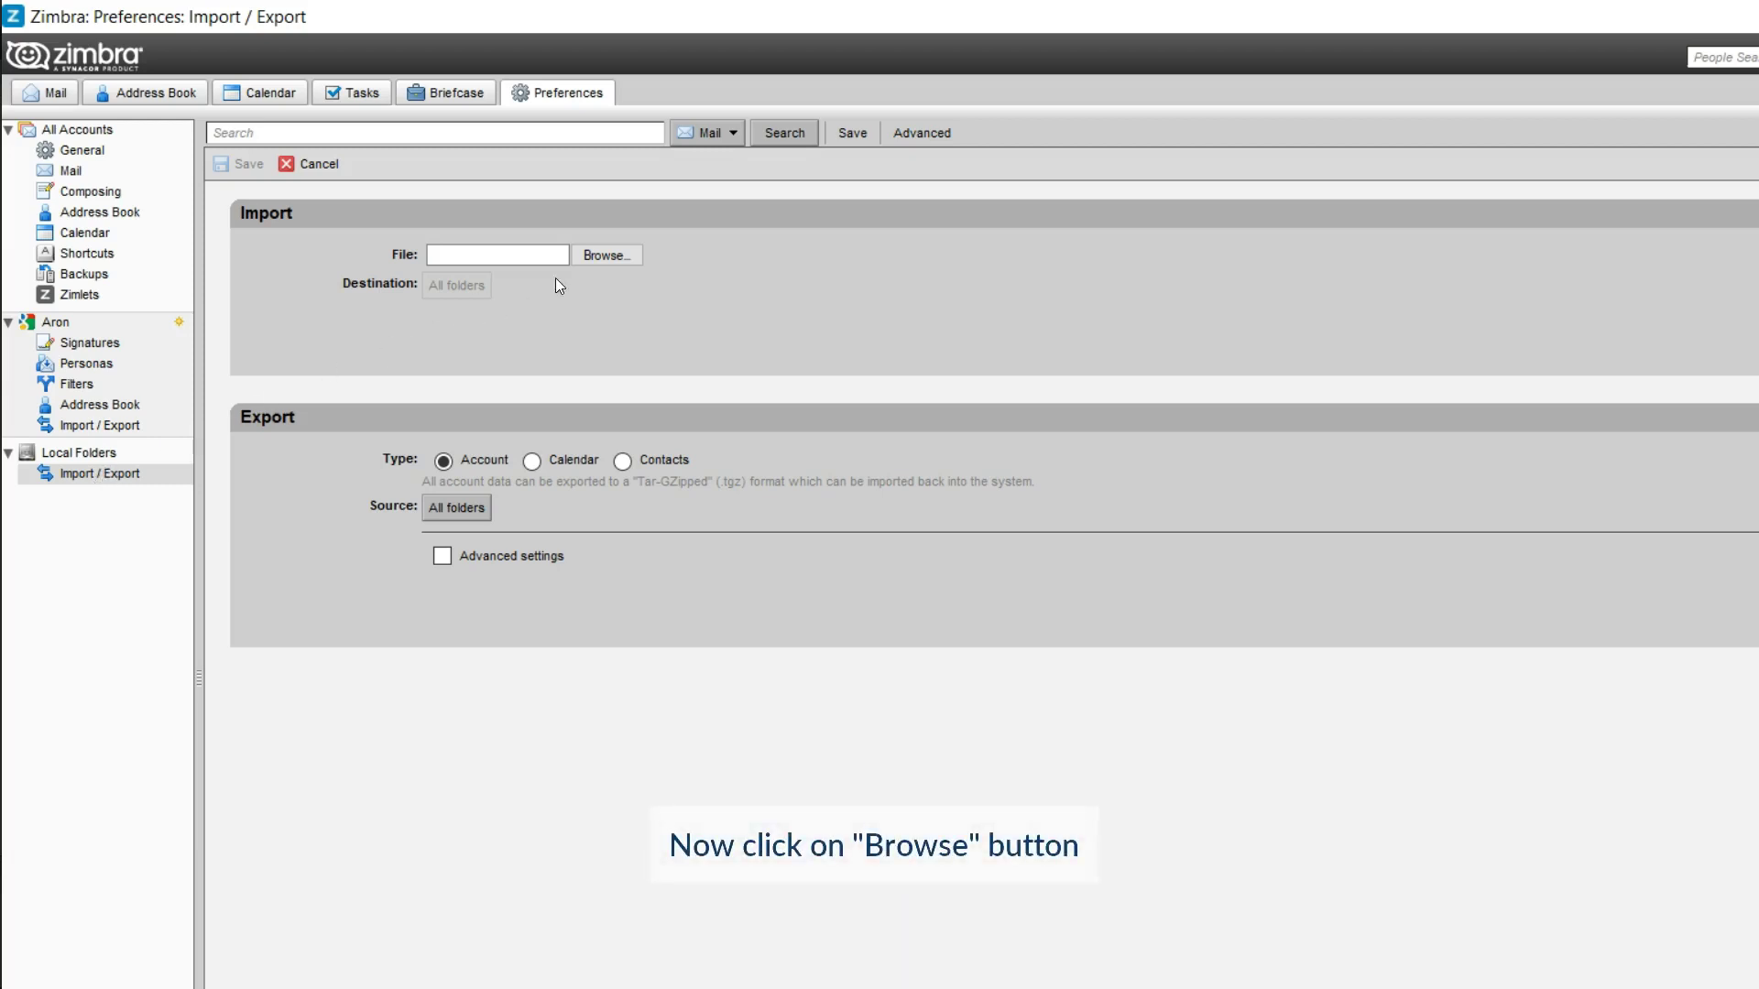
Load the ZIMBRA archive as the Local Folders import file.
{"action": "left_click", "coordinate": [595, 256]}
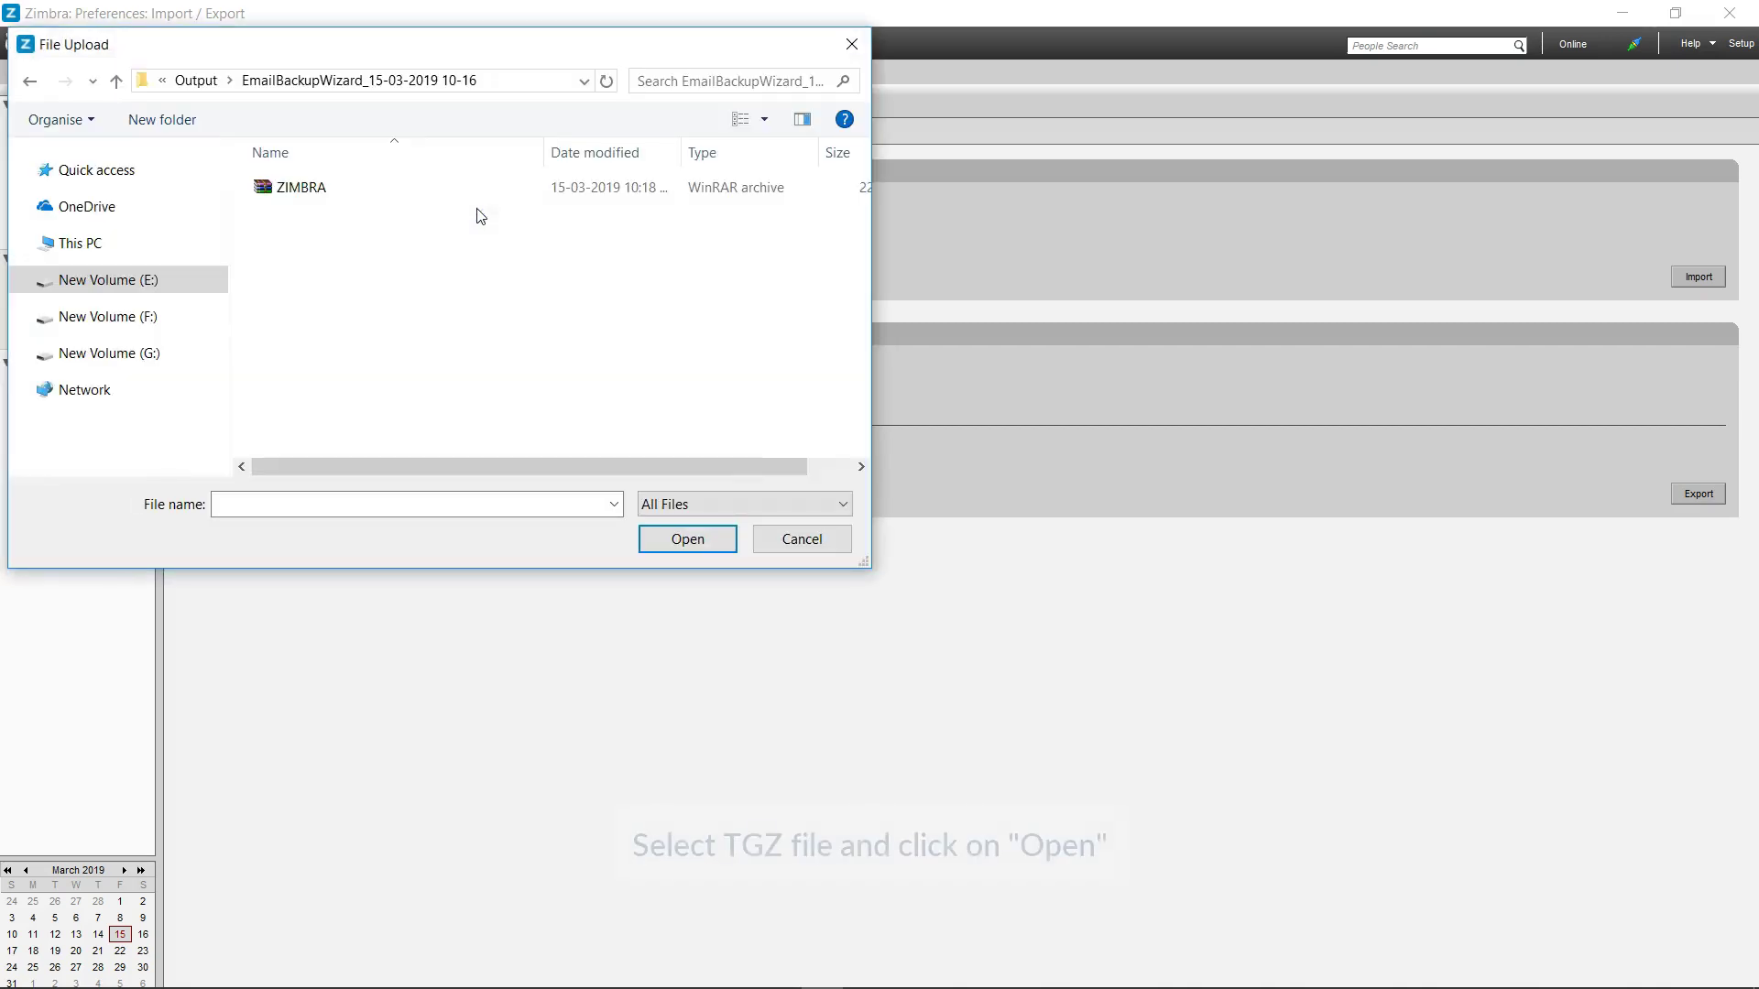
{"action": "left_click", "coordinate": [303, 190]}
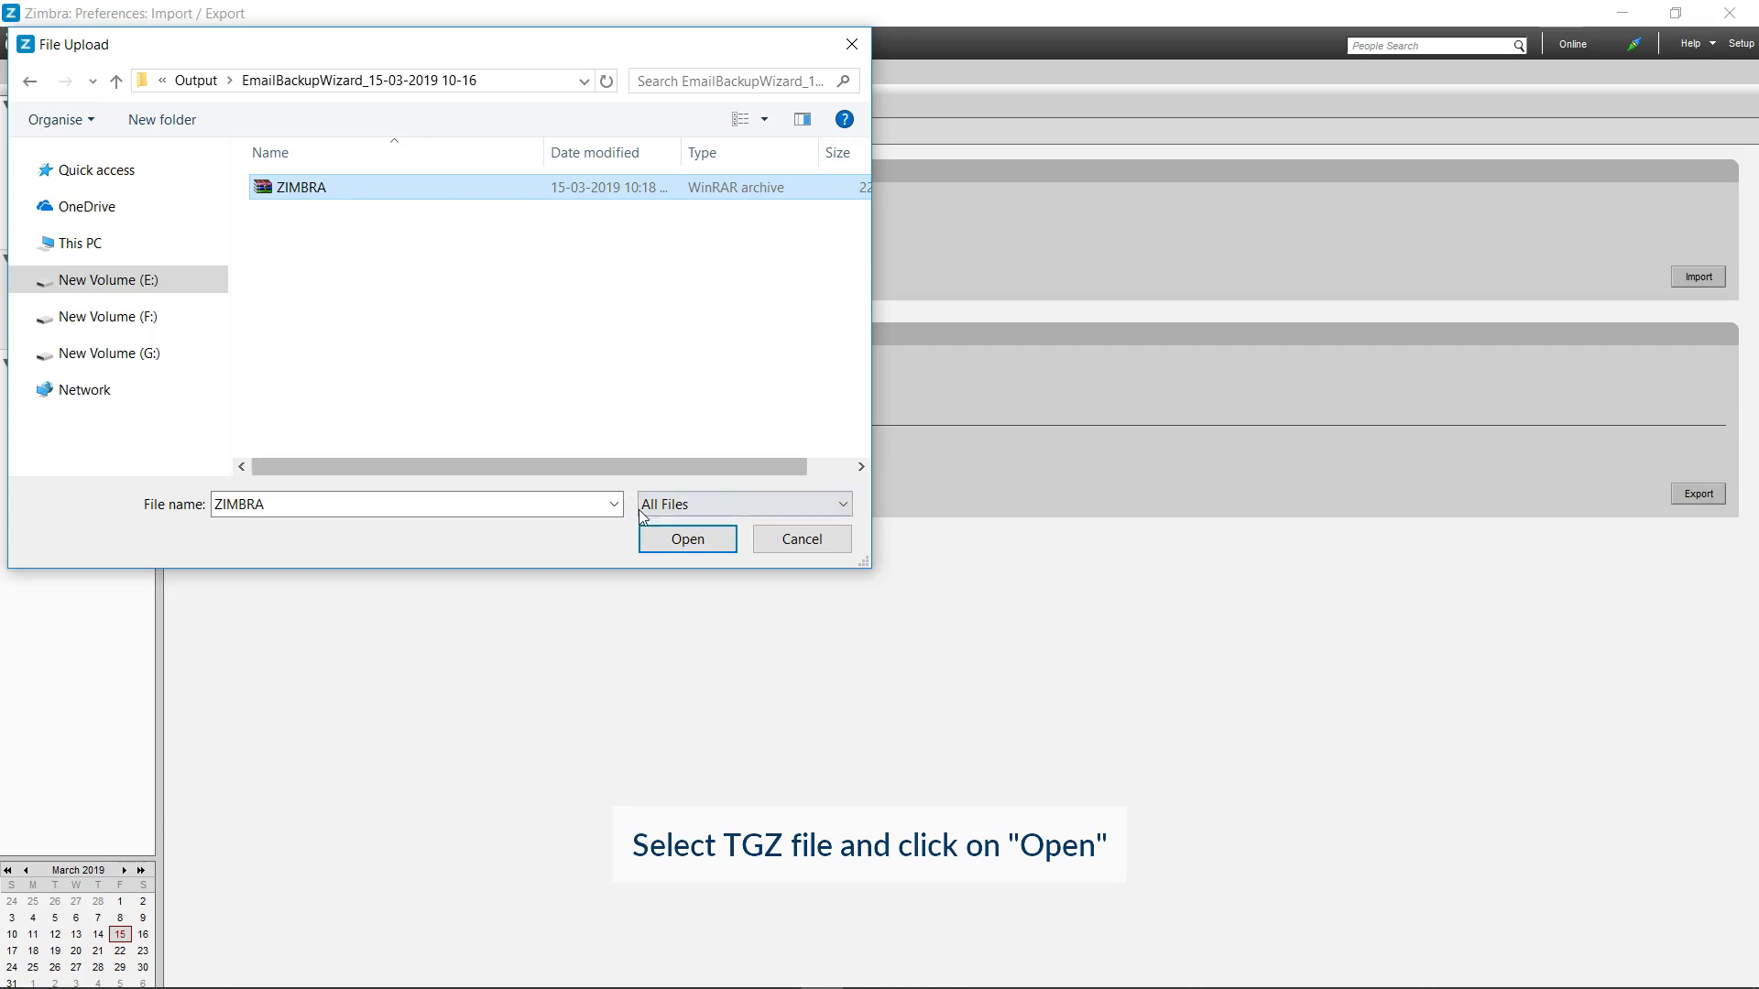
{"action": "left_click", "coordinate": [660, 539]}
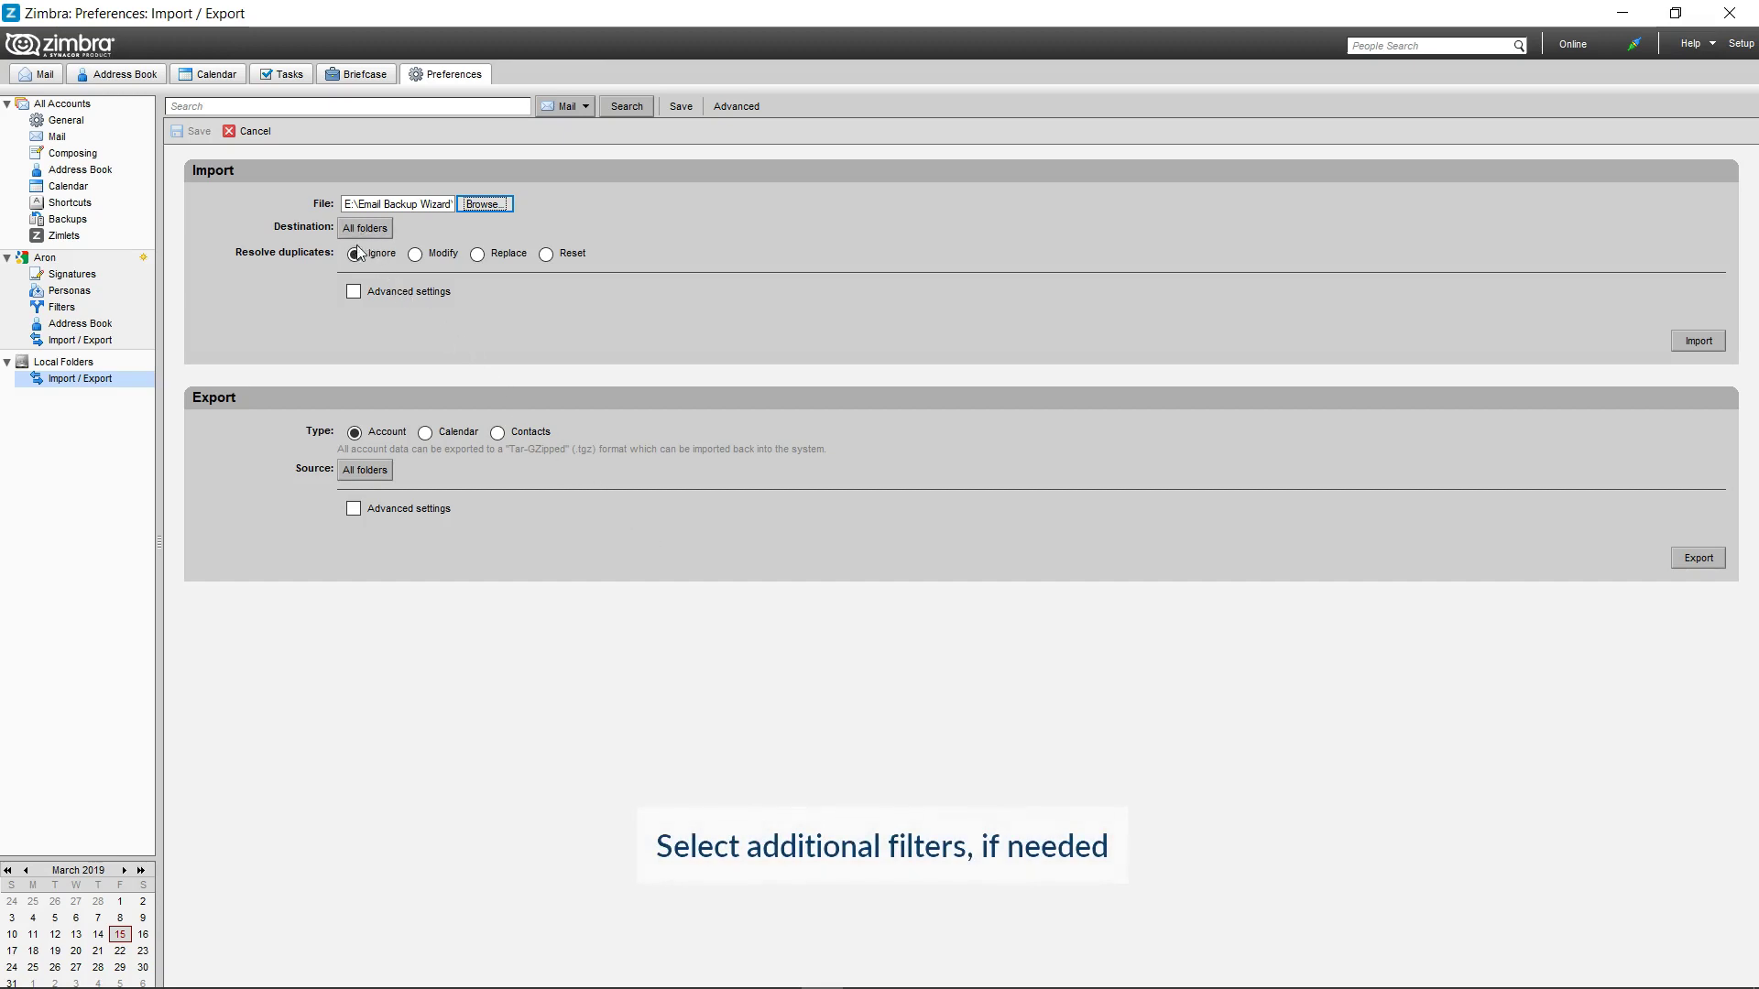
Import the ZIMBRA archive into Local Folders and confirm the 'Import succeeded' message.
{"action": "left_click", "coordinate": [353, 294]}
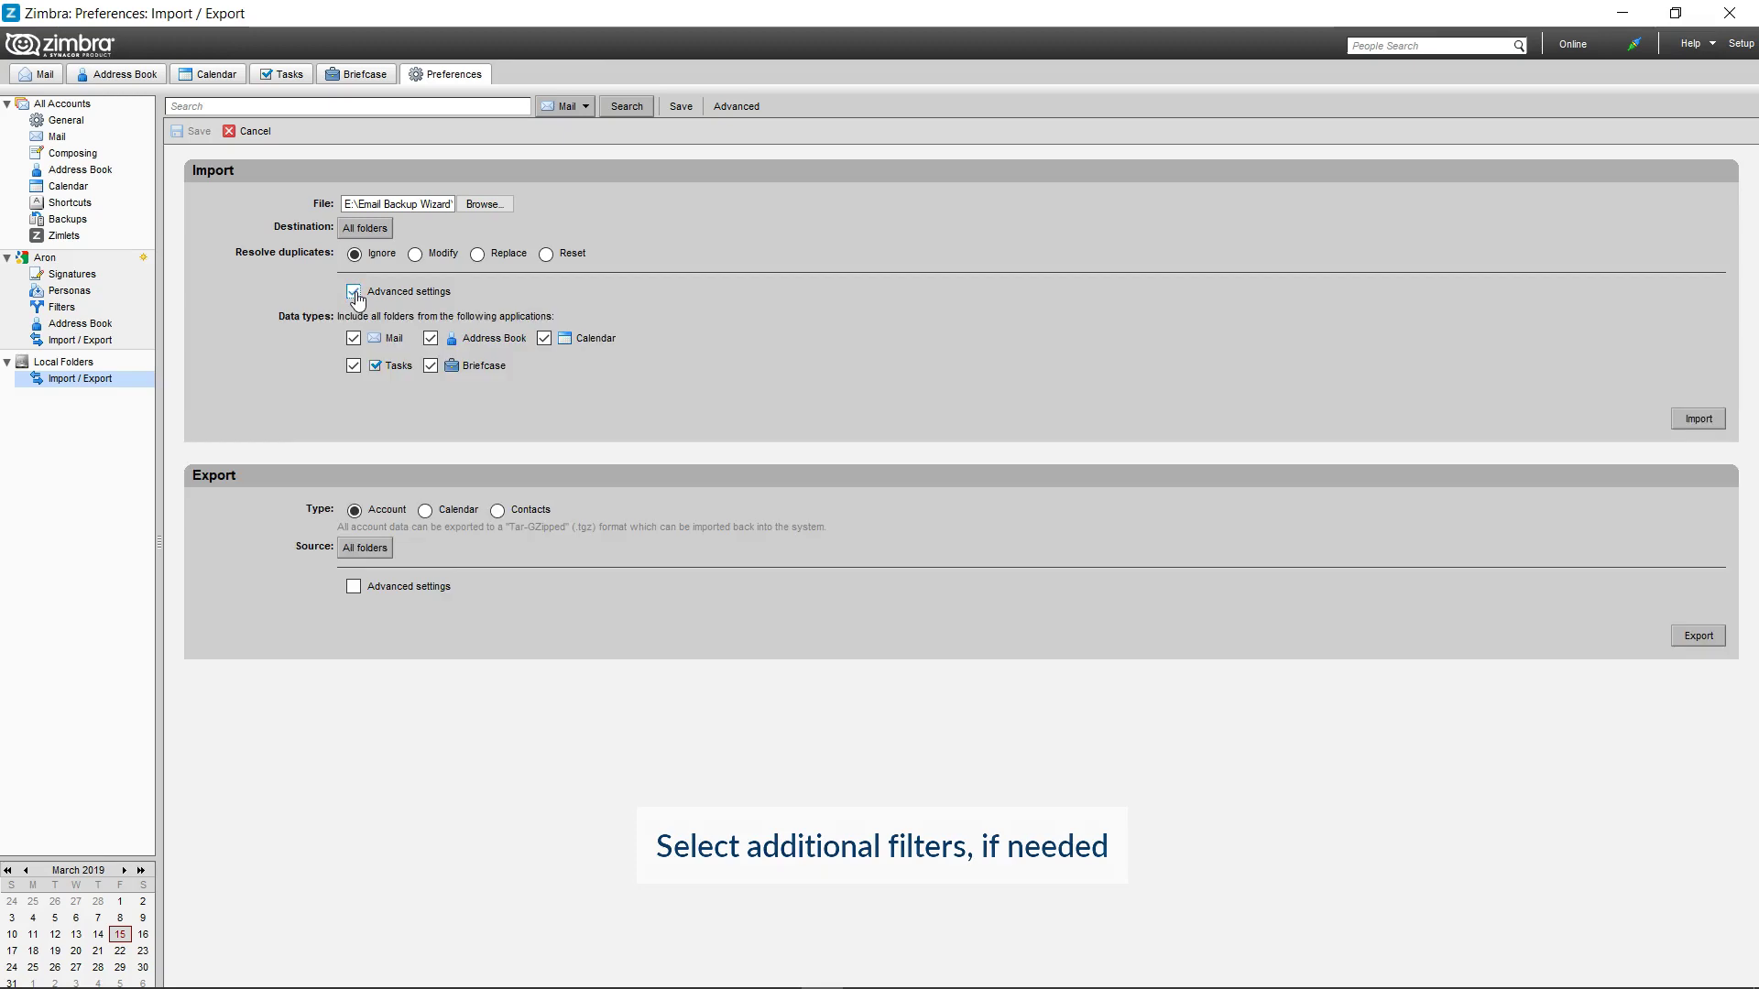
{"action": "left_click", "coordinate": [353, 293]}
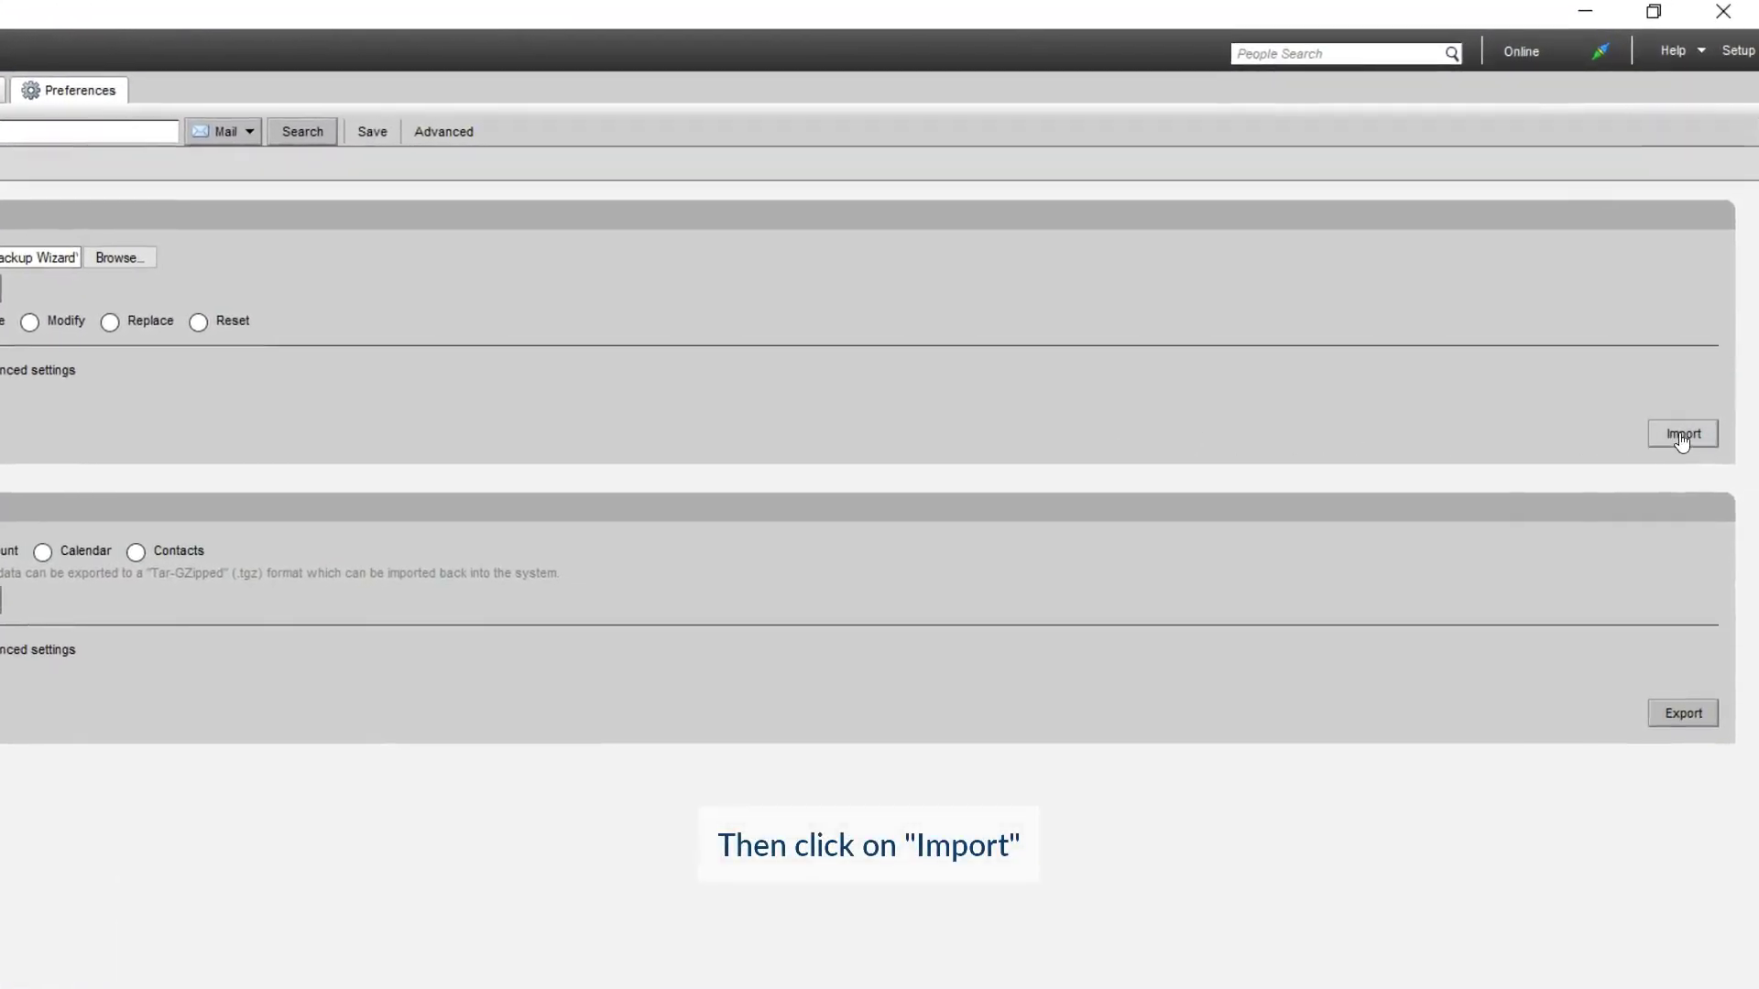
{"action": "left_click", "coordinate": [1681, 442]}
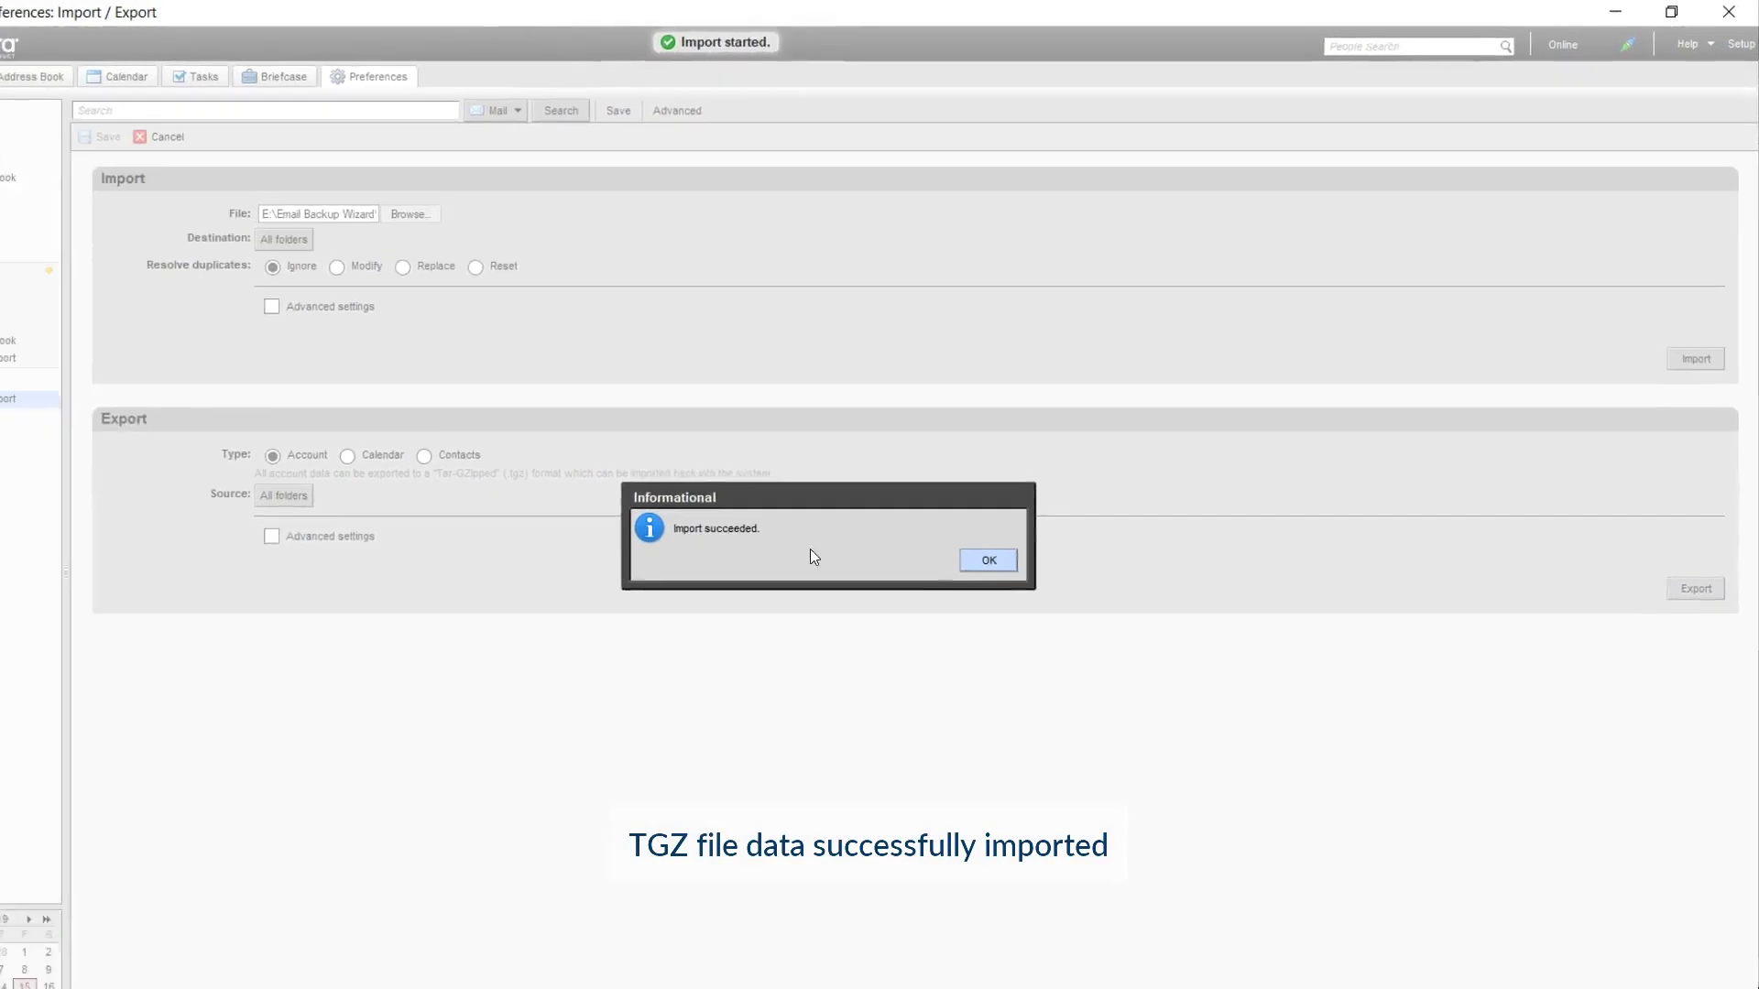
{"action": "left_click", "coordinate": [1030, 531]}
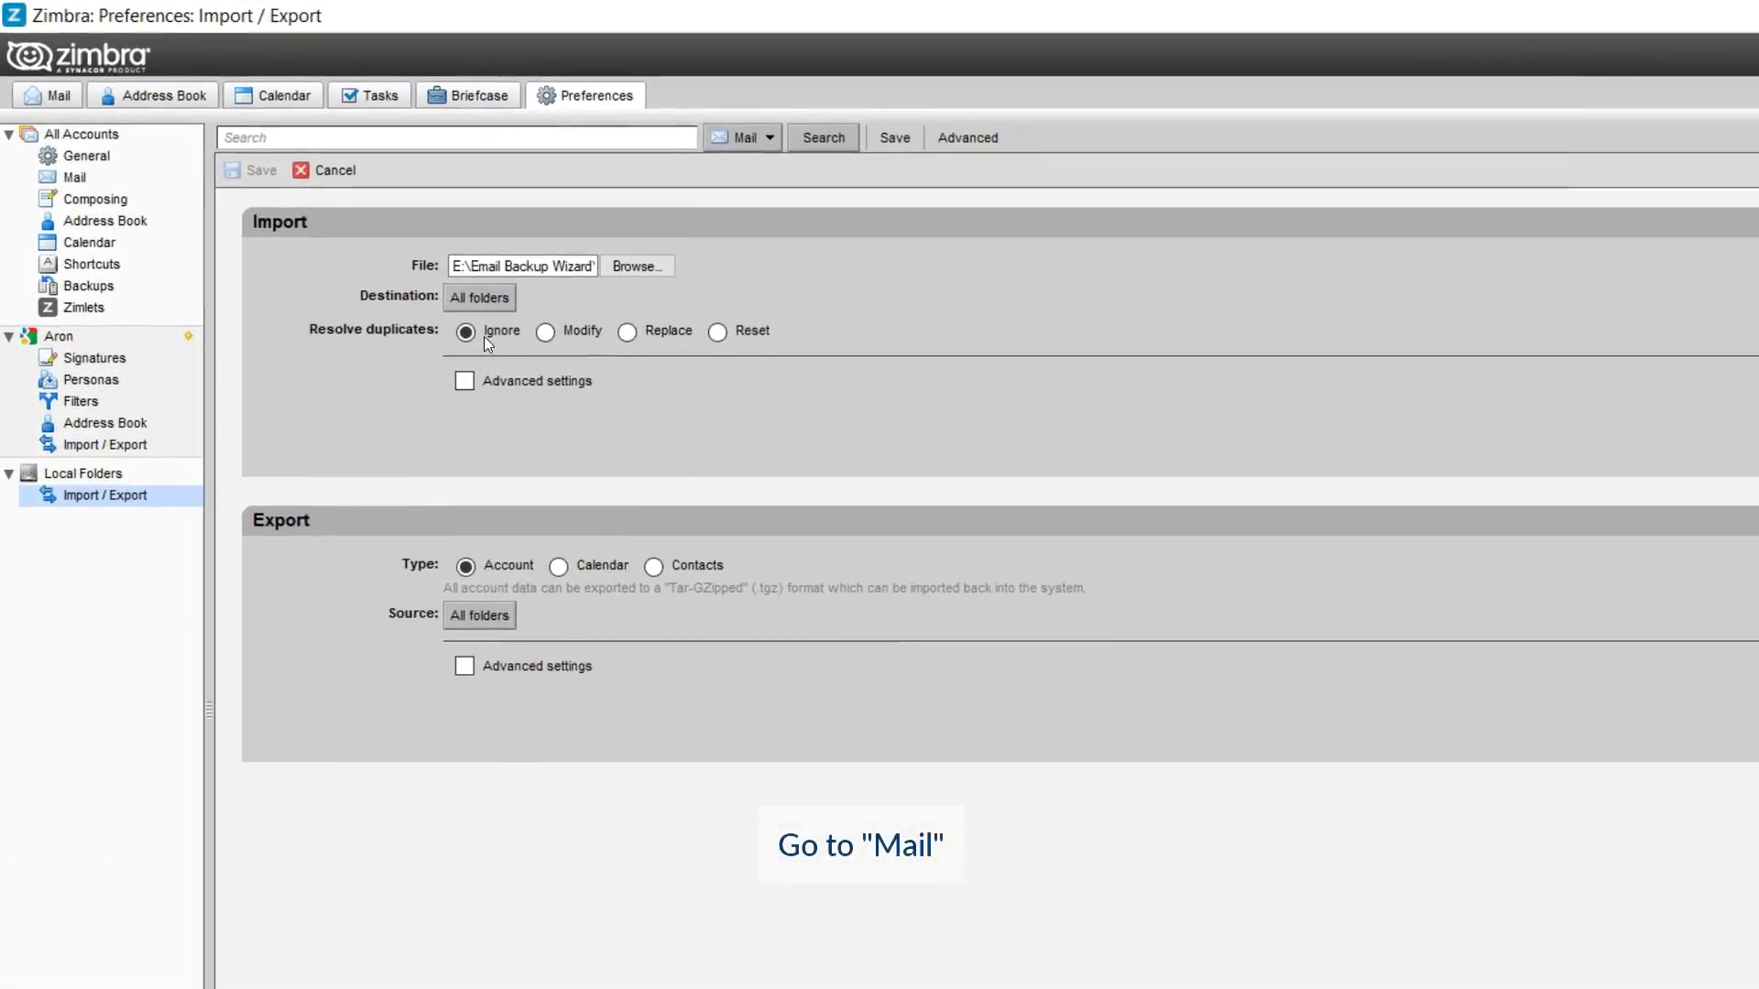
Open the Local Folders Inbox in the Mail view to see the 23 imported conversations.
{"action": "left_click", "coordinate": [46, 101]}
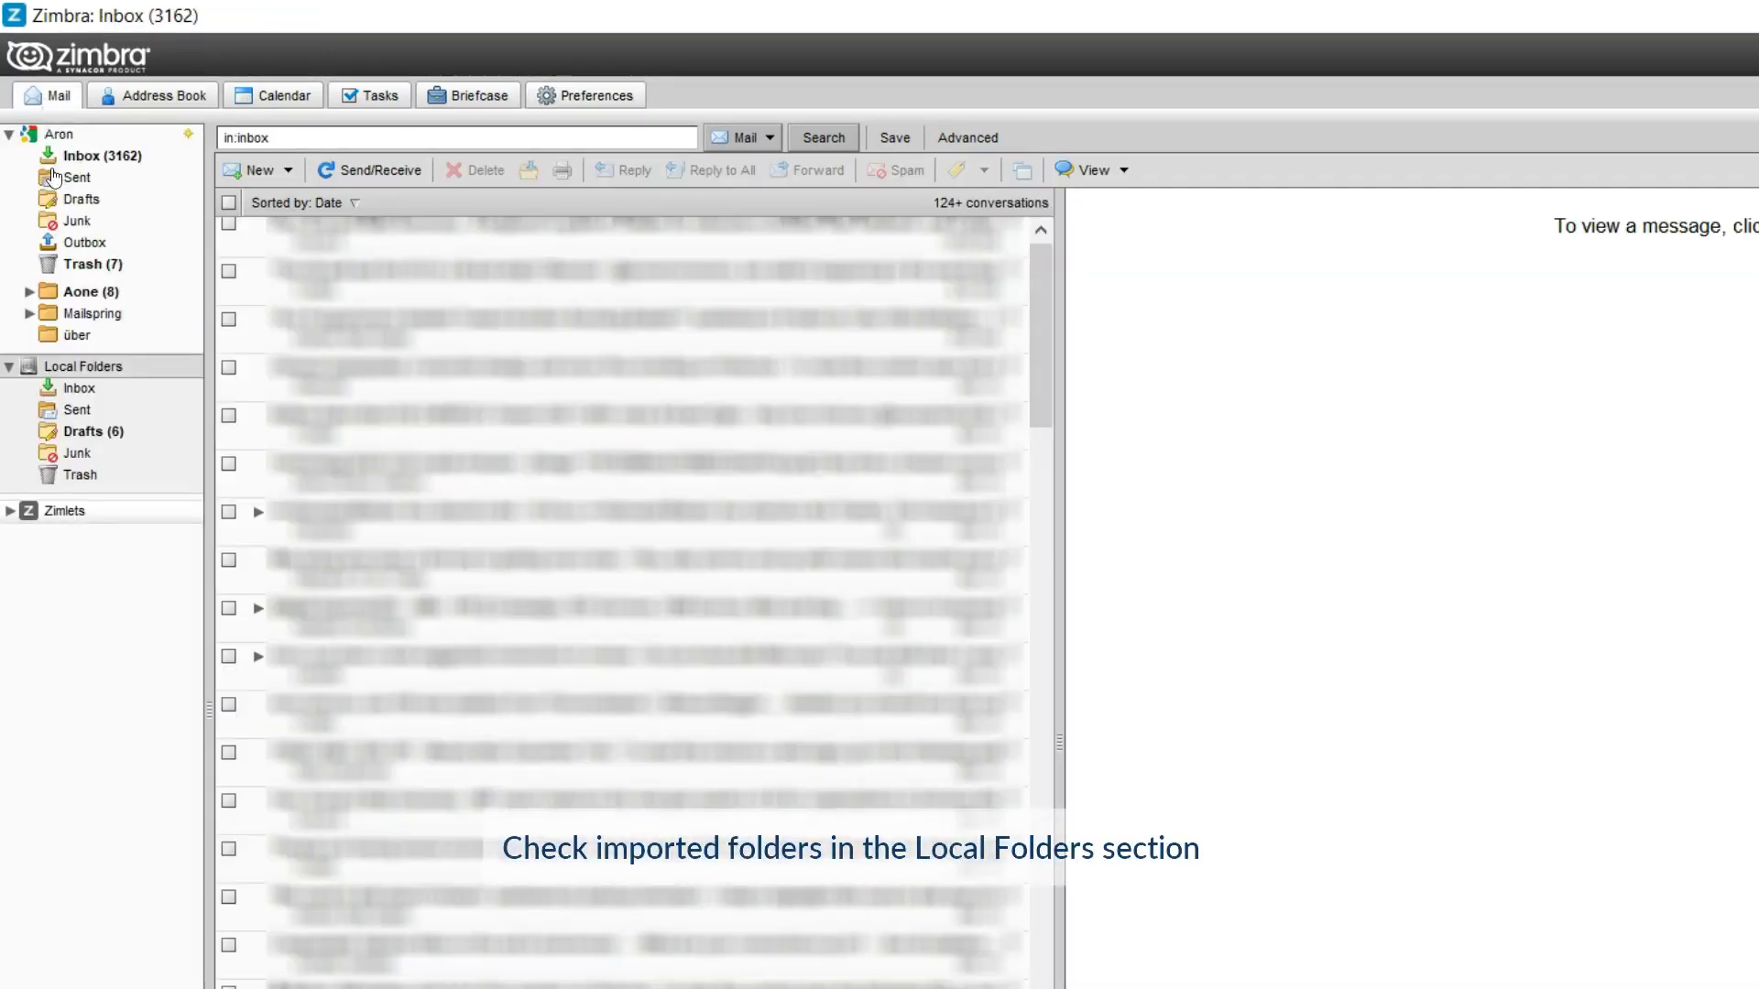
{"action": "left_click", "coordinate": [79, 390]}
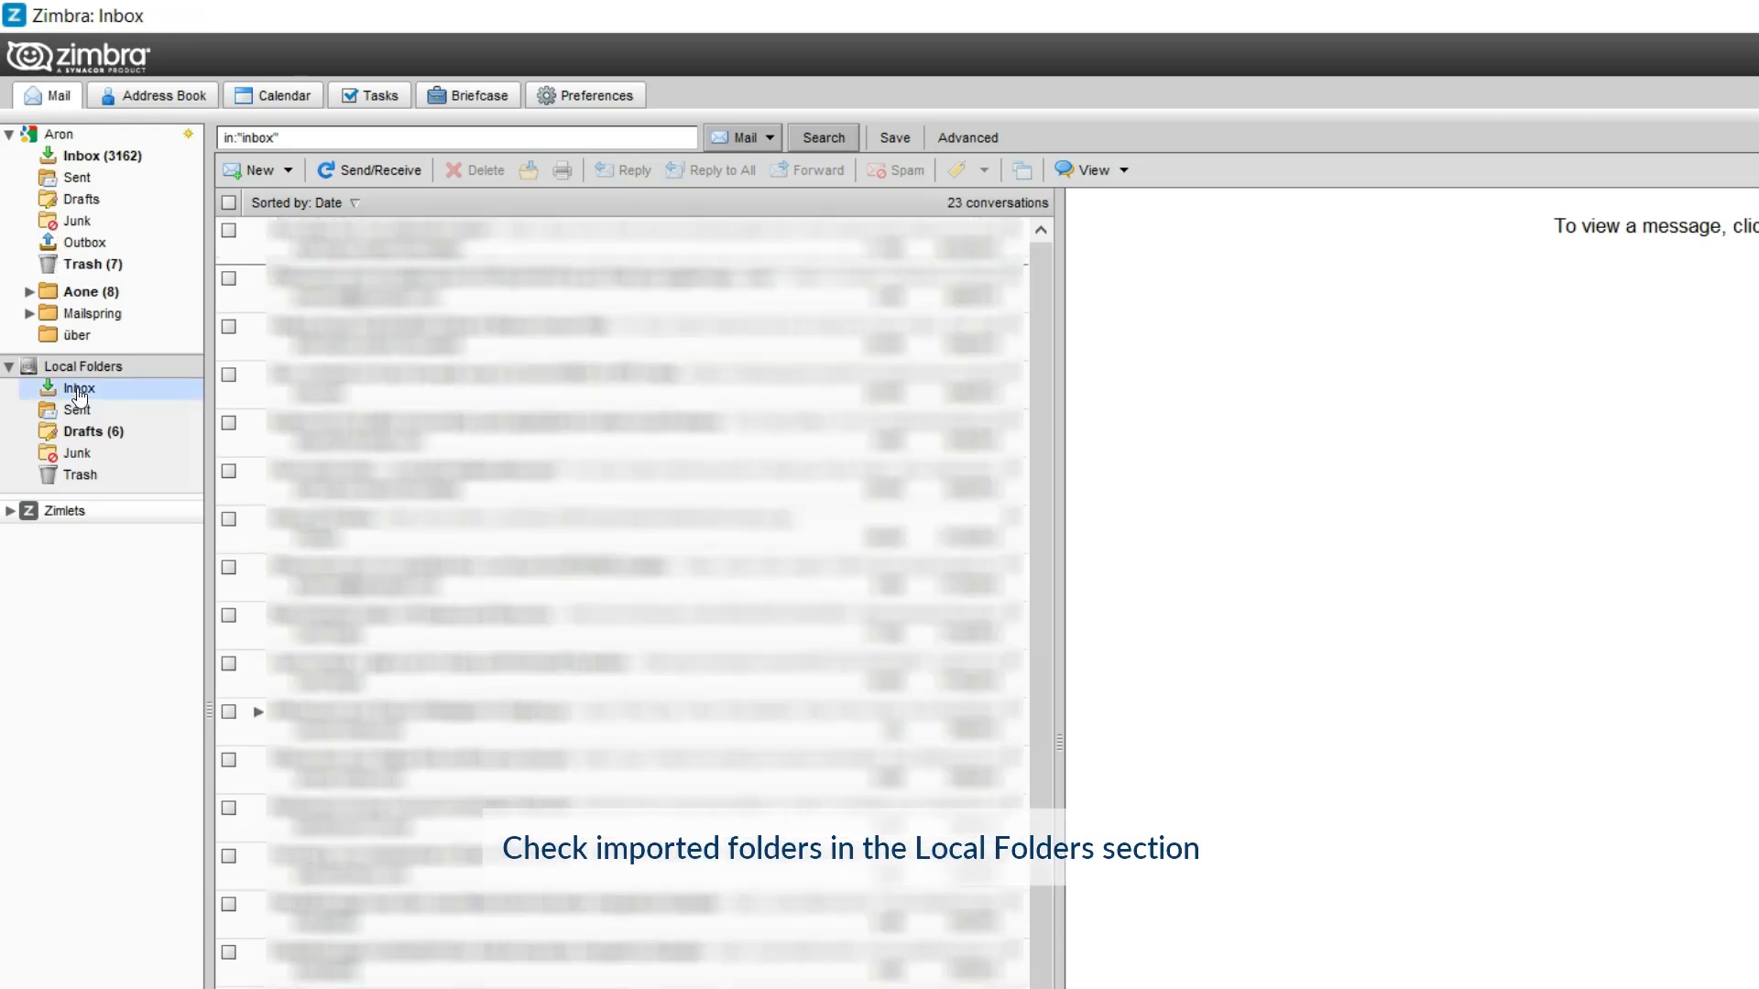